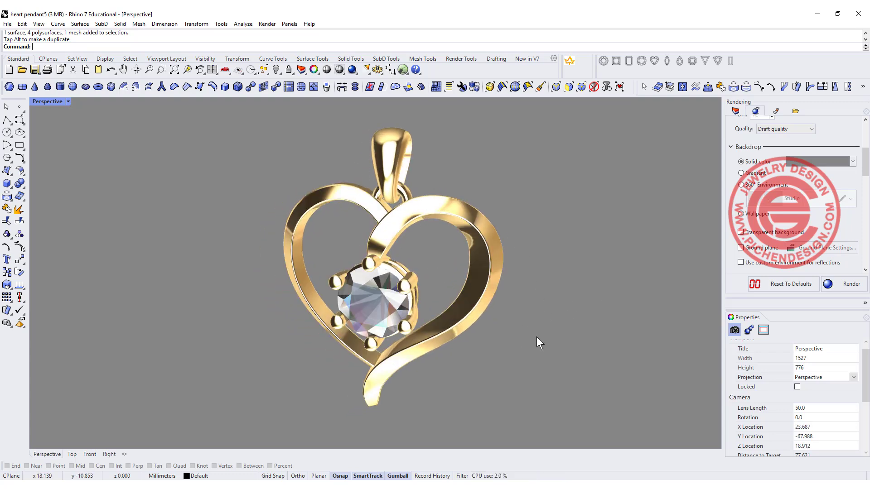
pyautogui.moveTo(549, 343); pyautogui.dragTo(569, 354, button='right')
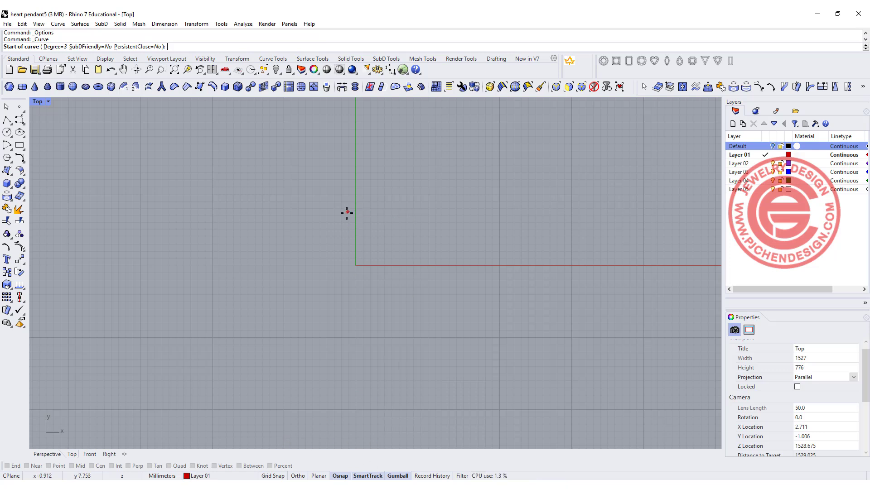
# Draw the heart's right half in the Top view as a freehand degree-3 control-point curve, ending in a curved tail at the bottom.
pyautogui.click(351, 213)
pyautogui.click(369, 195)
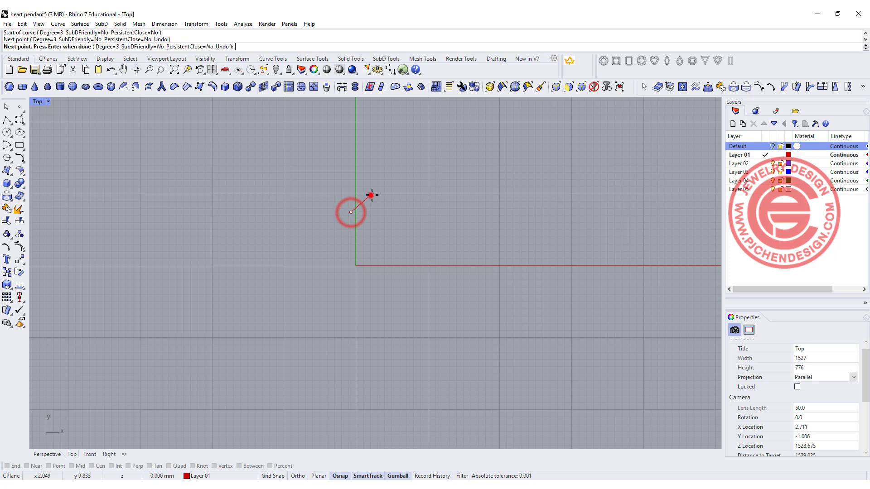
pyautogui.click(402, 189)
pyautogui.click(431, 206)
pyautogui.click(438, 239)
pyautogui.click(421, 261)
pyautogui.click(390, 288)
pyautogui.click(368, 302)
pyautogui.click(350, 316)
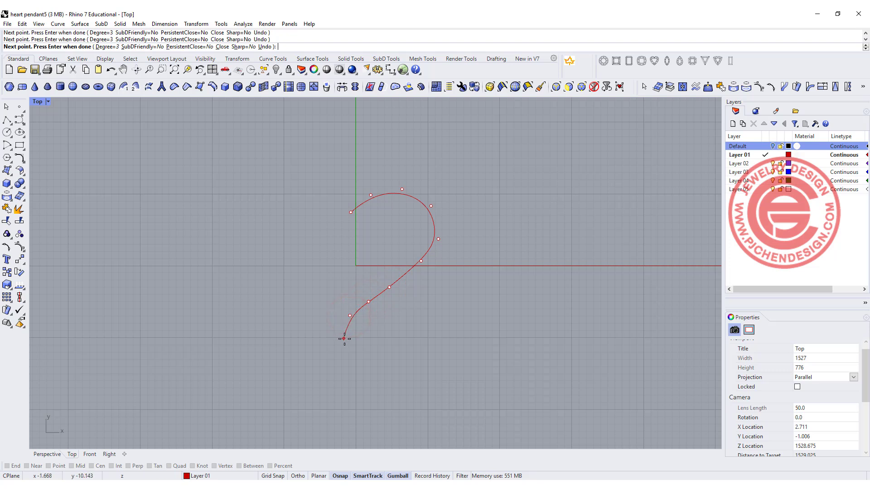
pyautogui.press('Return')
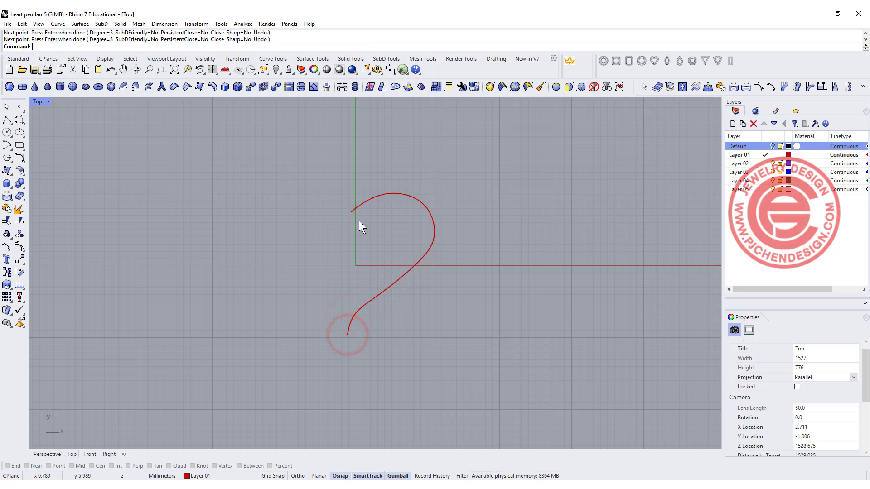
# Draw the heart's left half as a second control-point curve that crosses the right curve at the top notch and above the tail.
pyautogui.scroll(2, 358, 218)
pyautogui.press('Return')
pyautogui.scroll(4, 363, 209)
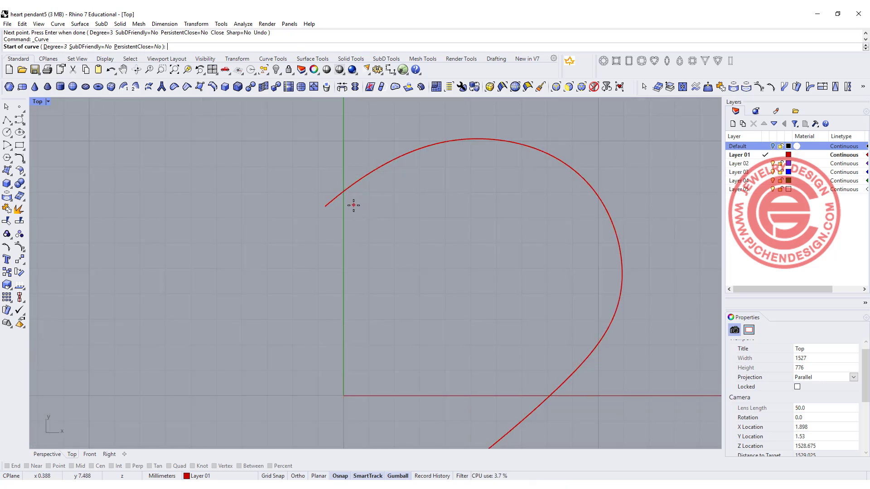
pyautogui.click(353, 208)
pyautogui.click(318, 170)
pyautogui.click(200, 173)
pyautogui.click(149, 217)
pyautogui.click(140, 287)
pyautogui.scroll(-3, 163, 311)
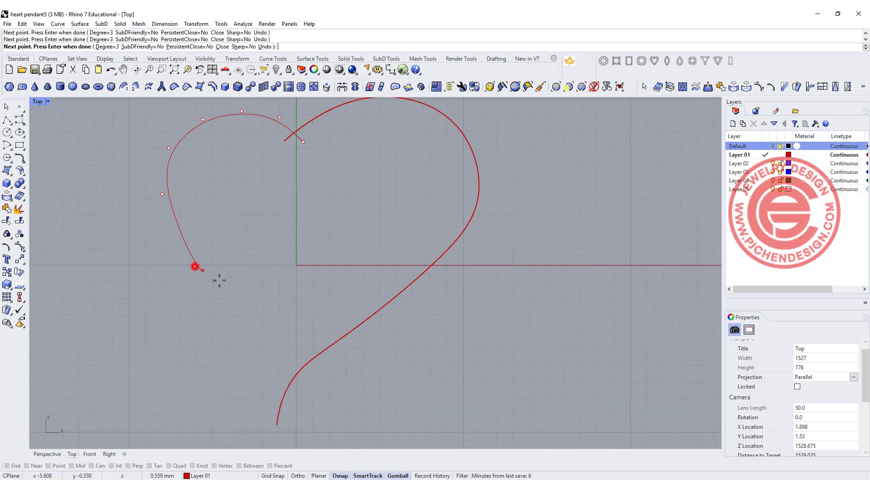
pyautogui.click(250, 297)
pyautogui.click(276, 336)
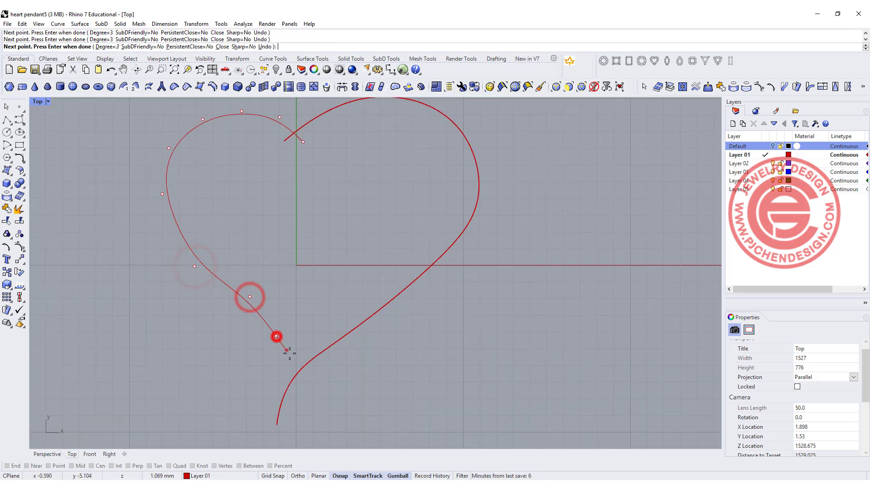
pyautogui.rightClick(309, 383)
# Adjust the control points along the lower part of the left heart curve to refine its slope towards the bottom crossing.
pyautogui.scroll(-6, 249, 235)
pyautogui.moveTo(285, 272); pyautogui.dragTo(327, 333, button='right')
pyautogui.scroll(4, 268, 233)
pyautogui.click(267, 235)
pyautogui.scroll(-2, 248, 345)
pyautogui.scroll(2, 240, 322)
pyautogui.click(246, 317)
pyautogui.moveTo(190, 300); pyautogui.dragTo(308, 352)
pyautogui.moveTo(295, 305); pyautogui.dragTo(284, 308)
pyautogui.click(319, 336)
pyautogui.click(279, 345)
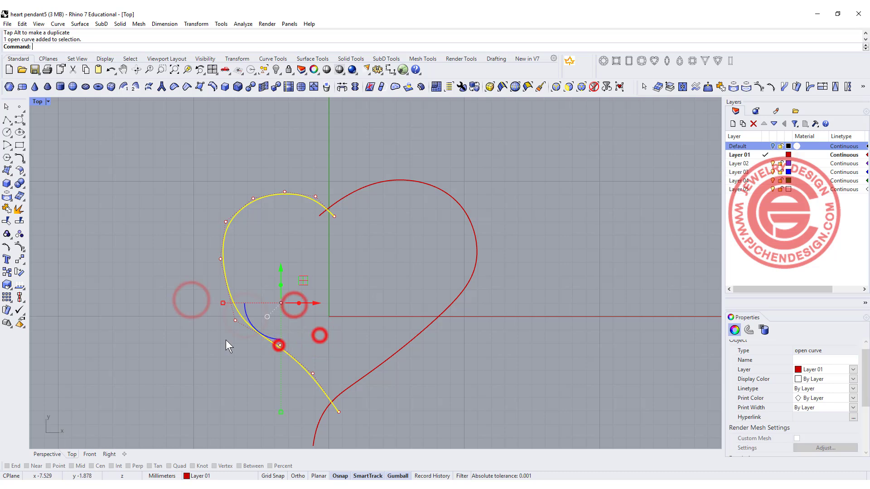
pyautogui.moveTo(250, 270); pyautogui.dragTo(299, 360)
pyautogui.moveTo(304, 325); pyautogui.dragTo(316, 331)
# Move the control points on the outer side and upper lobe of the left heart curve outward to round it.
pyautogui.moveTo(180, 244); pyautogui.dragTo(245, 275)
pyautogui.moveTo(255, 257); pyautogui.dragTo(242, 257)
pyautogui.moveTo(182, 191); pyautogui.dragTo(241, 236)
pyautogui.moveTo(249, 199); pyautogui.dragTo(268, 213)
pyautogui.moveTo(279, 178); pyautogui.dragTo(280, 174)
pyautogui.click(279, 163)
pyautogui.click(273, 151)
pyautogui.click(309, 196)
pyautogui.click(528, 250)
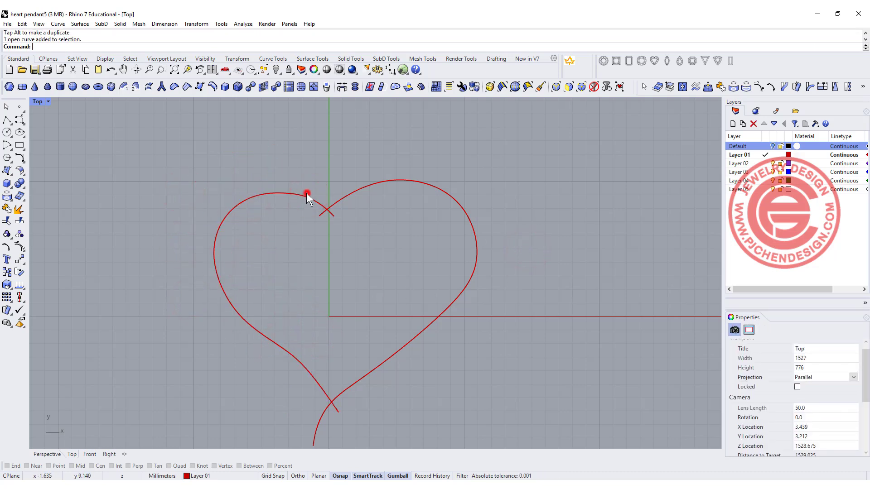
# Smooth the left heart curve with a smooth factor of about 0.28 and one smooth step.
pyautogui.click(270, 194)
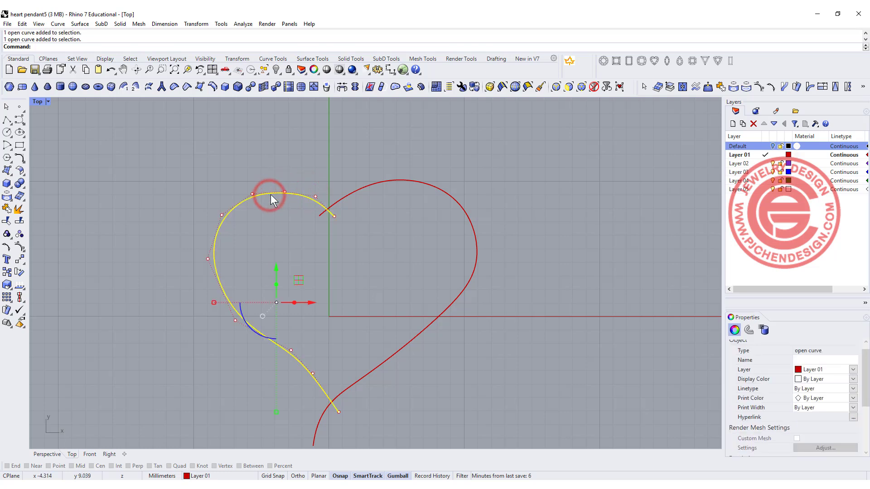
pyautogui.write('Smooth')
pyautogui.press('Return')
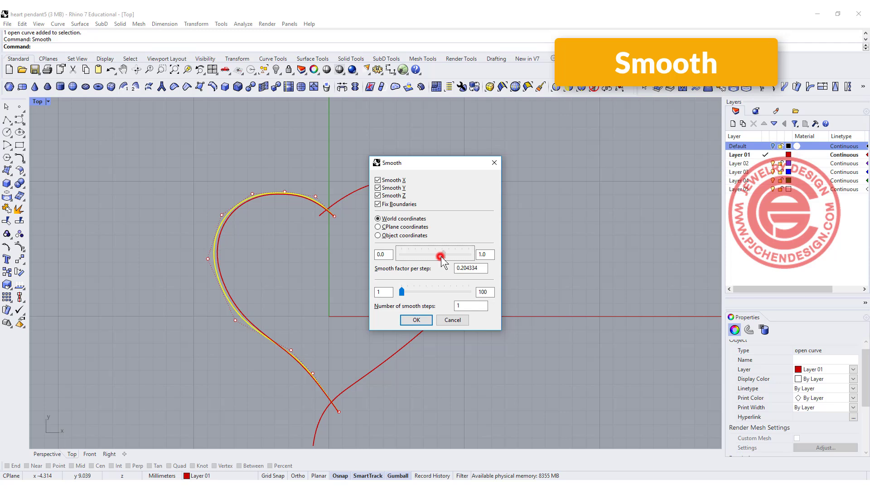
pyautogui.moveTo(441, 258)
pyautogui.mouseDown()
pyautogui.moveTo(417, 260)
pyautogui.moveTo(444, 259)
pyautogui.mouseUp()
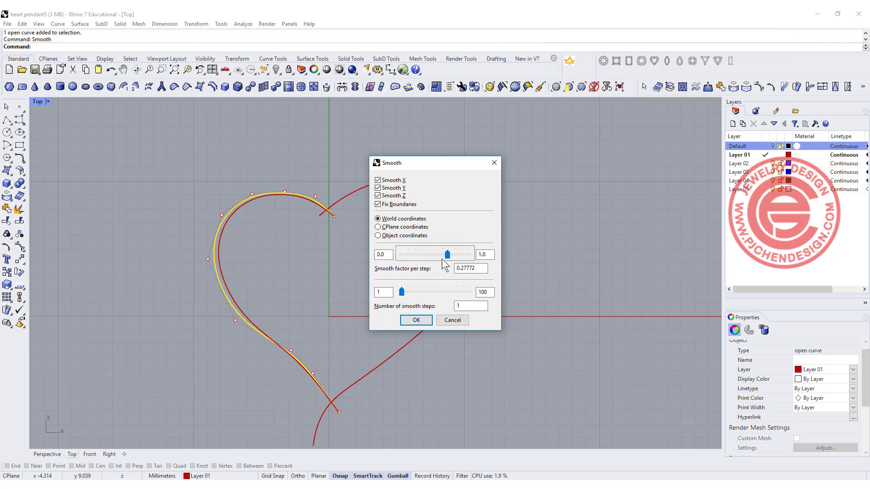
pyautogui.click(416, 320)
pyautogui.click(355, 258)
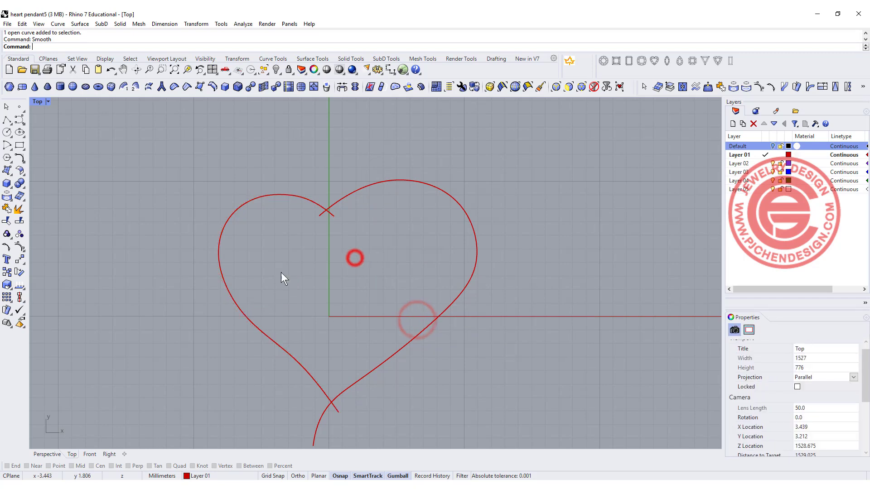
# Nudge two control points on the lower-left side of the left heart curve to fine-tune its shape.
pyautogui.click(266, 337)
pyautogui.click(239, 314)
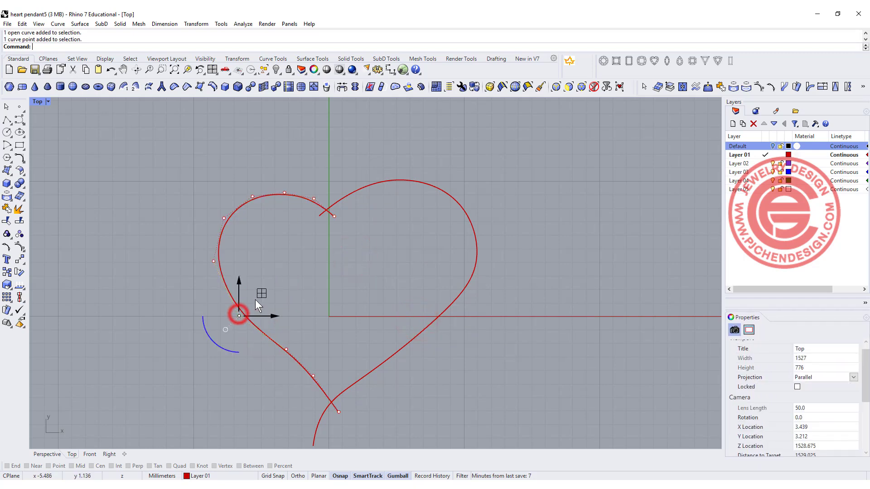
pyautogui.moveTo(258, 296)
pyautogui.mouseDown()
pyautogui.moveTo(265, 298)
pyautogui.moveTo(256, 295)
pyautogui.mouseUp()
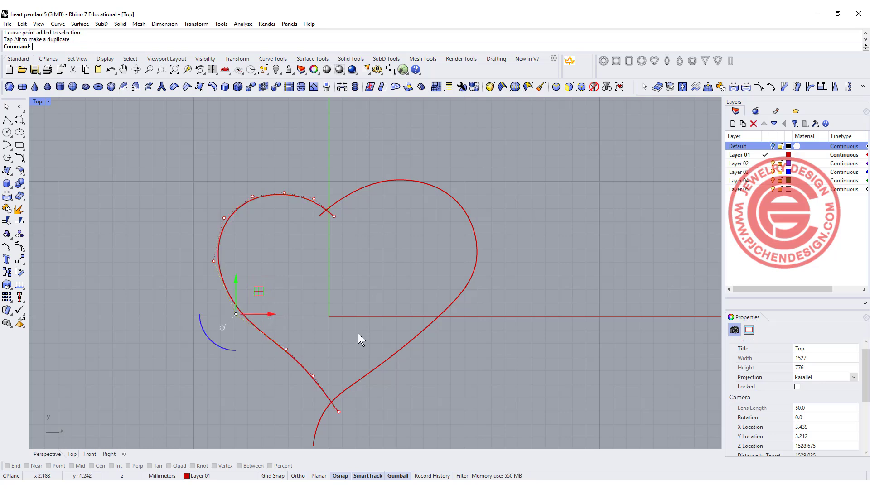
pyautogui.click(285, 349)
pyautogui.moveTo(311, 329); pyautogui.dragTo(306, 330)
pyautogui.click(379, 310)
pyautogui.press('Escape')
# Smooth the right heart curve with the Smooth command.
pyautogui.scroll(-2, 466, 251)
pyautogui.click(472, 243)
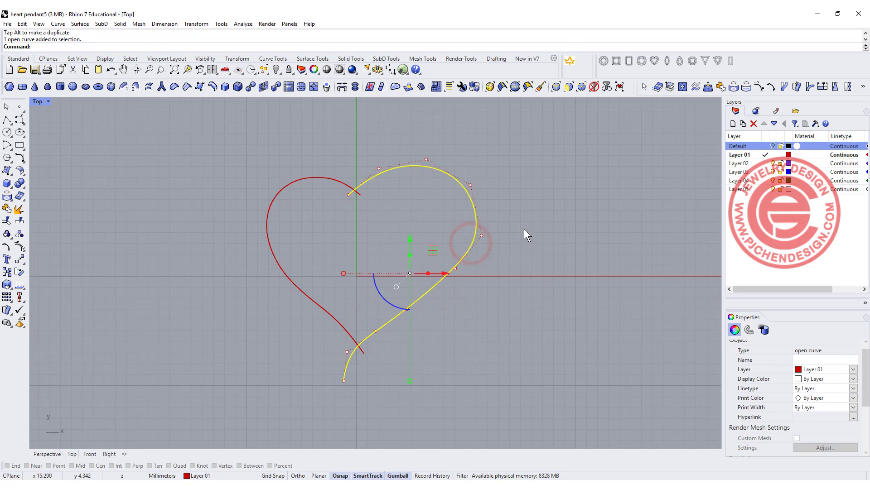
pyautogui.write('smooth')
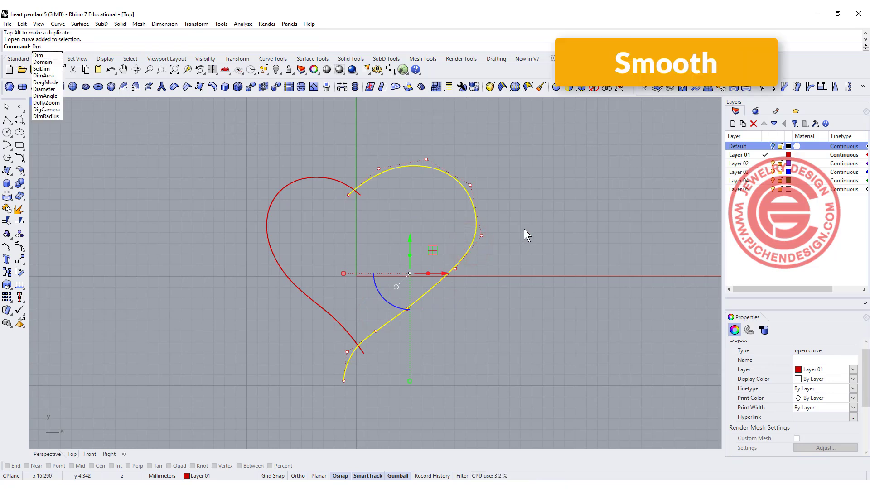
pyautogui.press('Return')
pyautogui.moveTo(453, 163); pyautogui.dragTo(608, 162)
pyautogui.moveTo(601, 255); pyautogui.dragTo(584, 254)
pyautogui.click(572, 319)
pyautogui.click(524, 173)
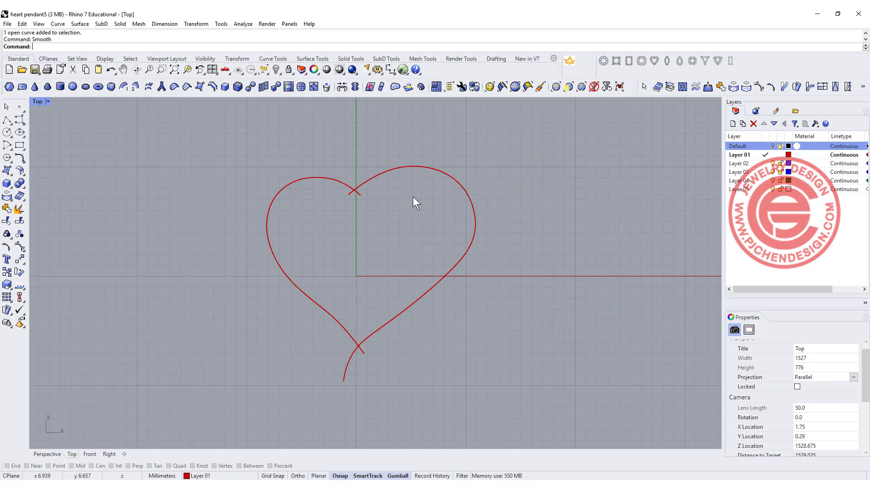
# Switch from the maximized Top view to the four-viewport layout and clear the curve selection.
pyautogui.moveTo(398, 202); pyautogui.dragTo(360, 212, button='right')
pyautogui.click(363, 176)
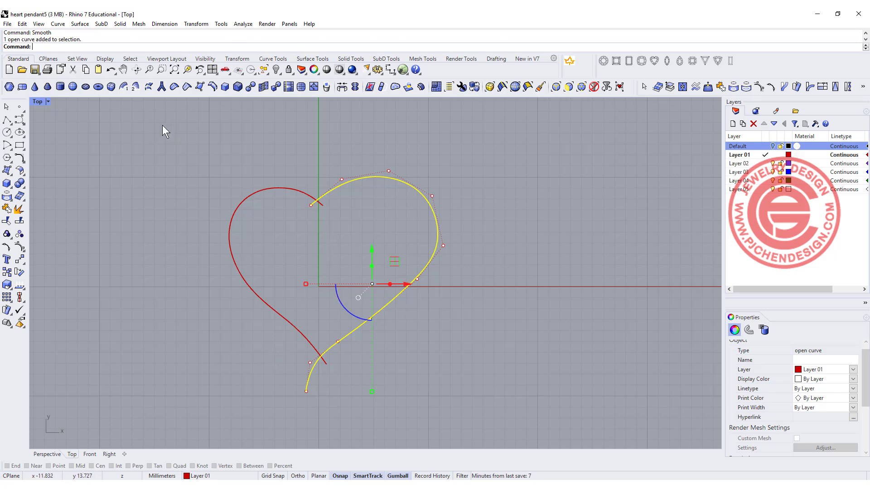
pyautogui.doubleClick(37, 101)
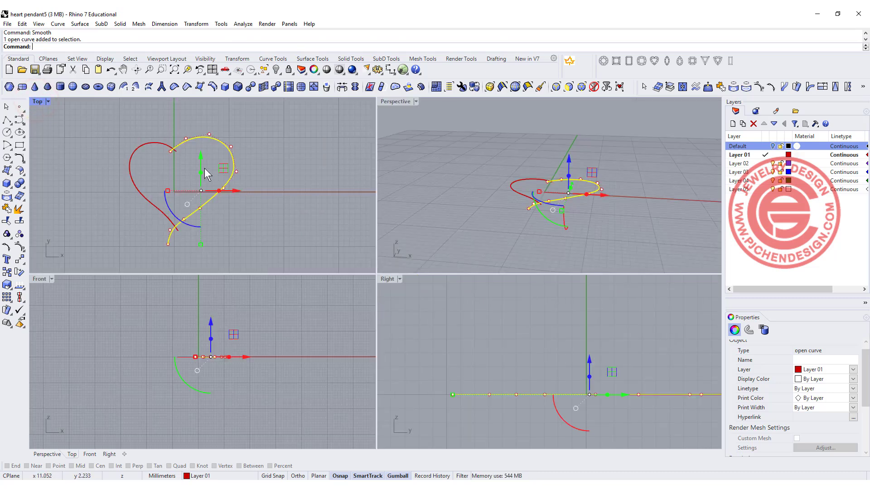
pyautogui.click(79, 137)
# Draw an upright square profile, about 2.3 mm per side, centered on the right heart curve's upper end.
pyautogui.click(19, 146)
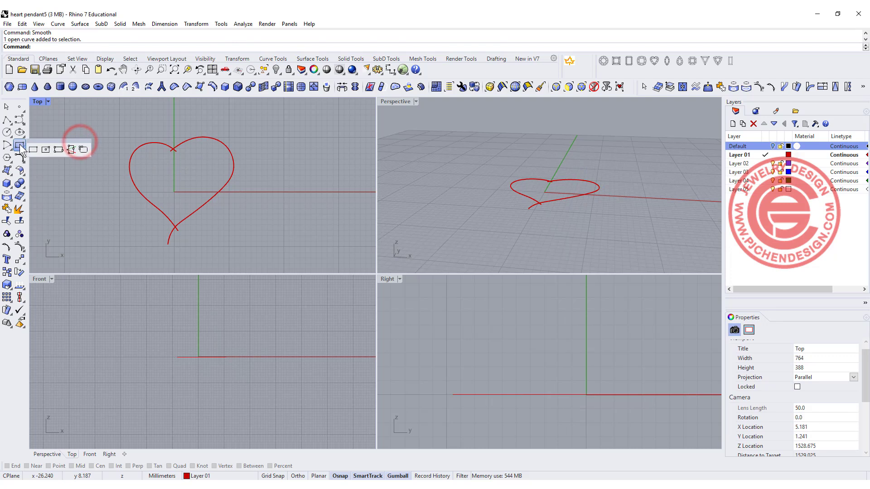
pyautogui.click(47, 149)
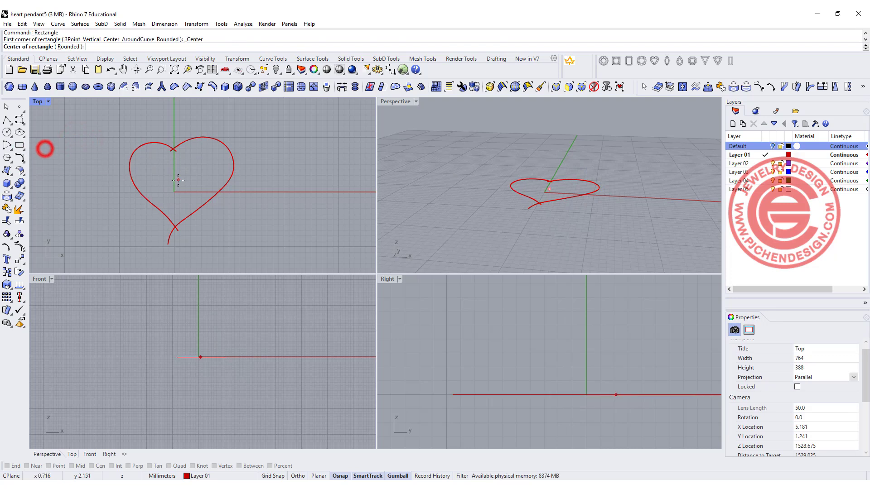
pyautogui.click(170, 151)
pyautogui.scroll(5, 201, 353)
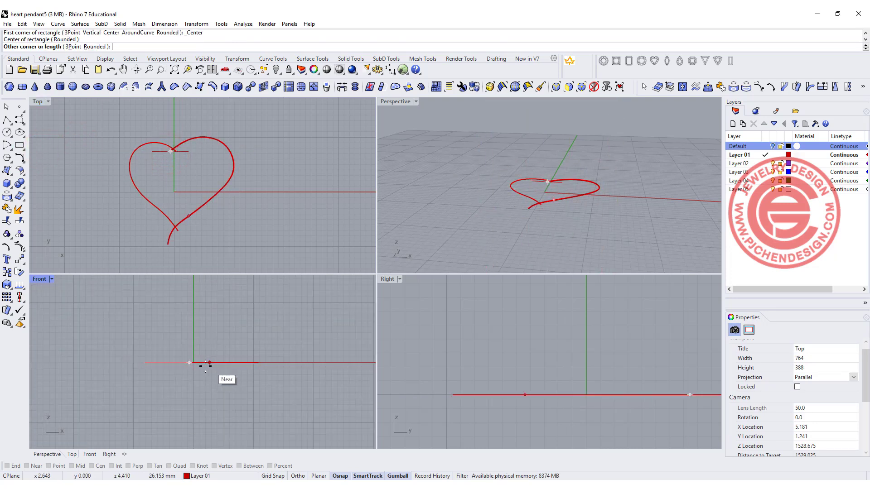
pyautogui.scroll(4, 204, 364)
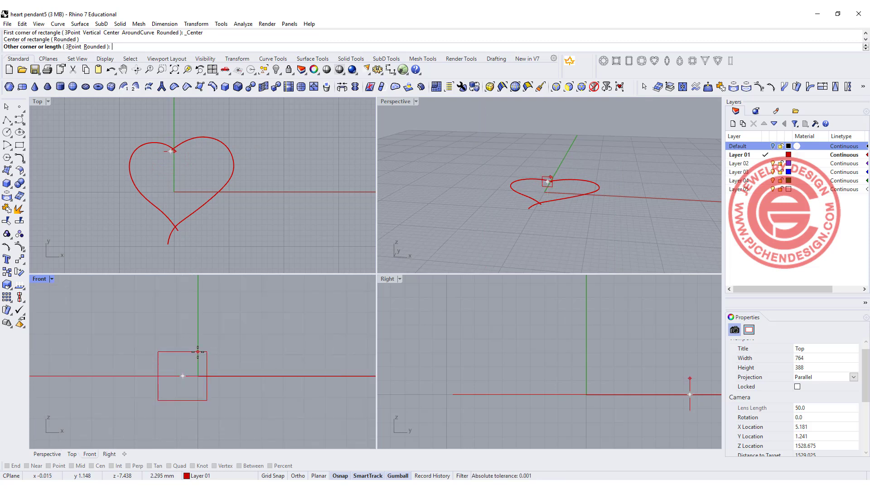
pyautogui.click(198, 352)
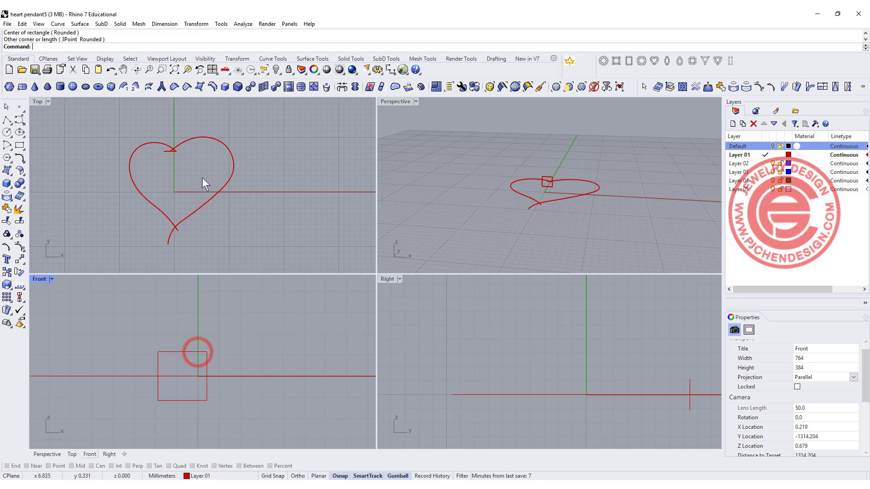
# Copy the square profile from its top midpoint to the right heart curve's tail end and to a point on its outer side.
pyautogui.click(165, 152)
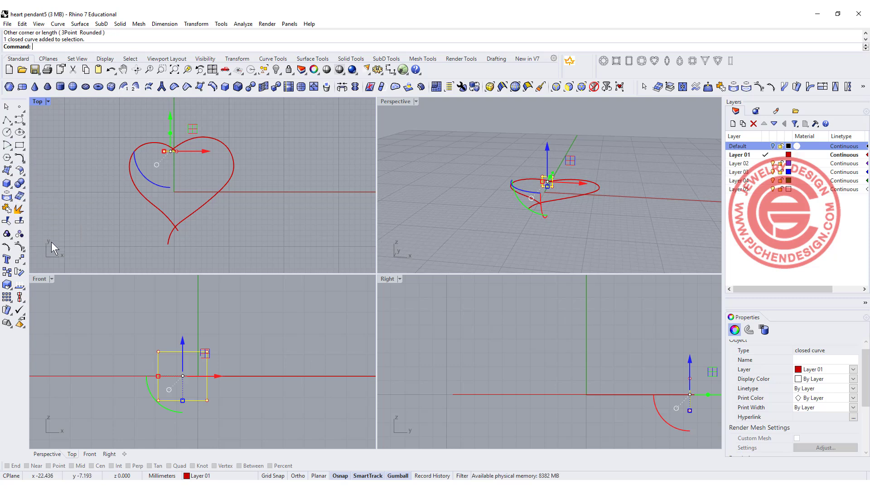
pyautogui.click(7, 273)
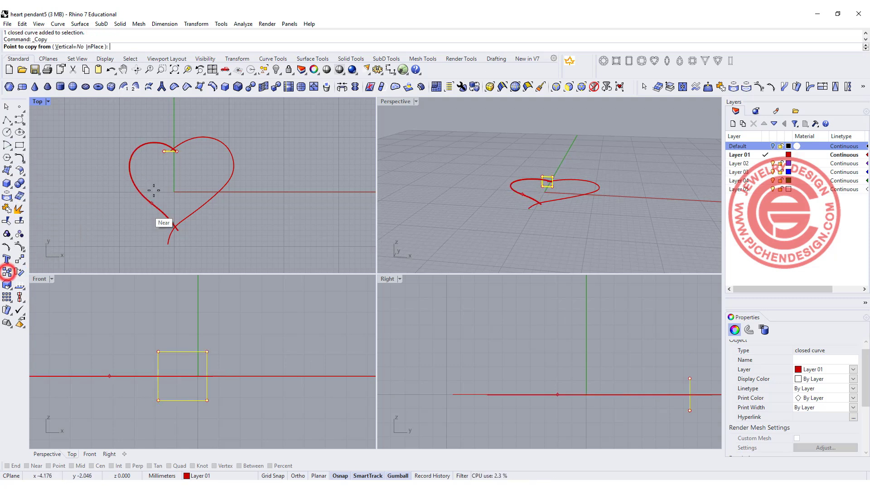
pyautogui.click(171, 150)
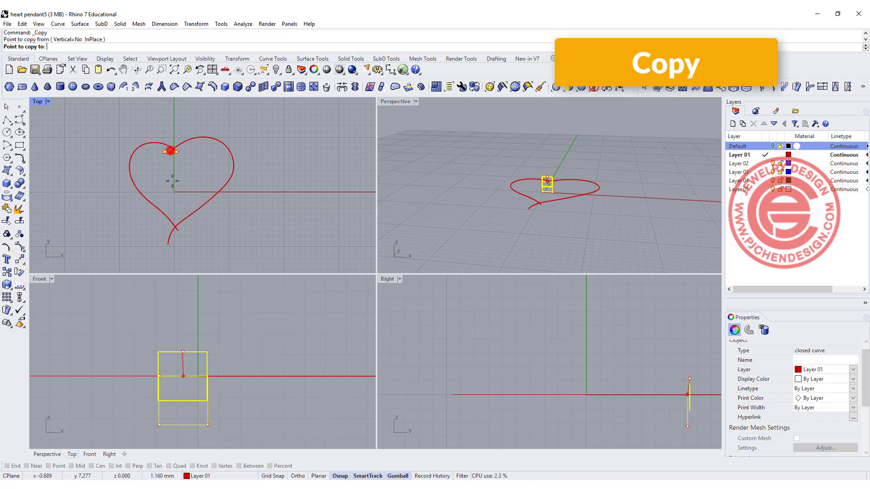
pyautogui.click(167, 244)
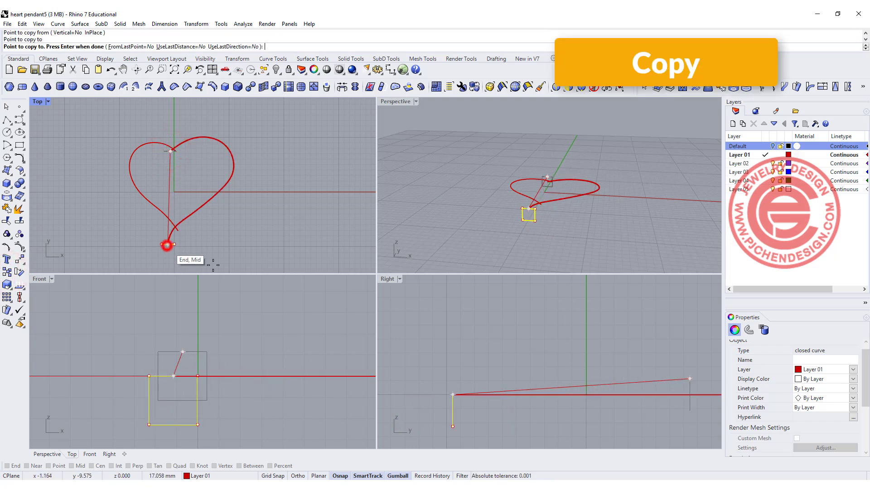
pyautogui.click(232, 176)
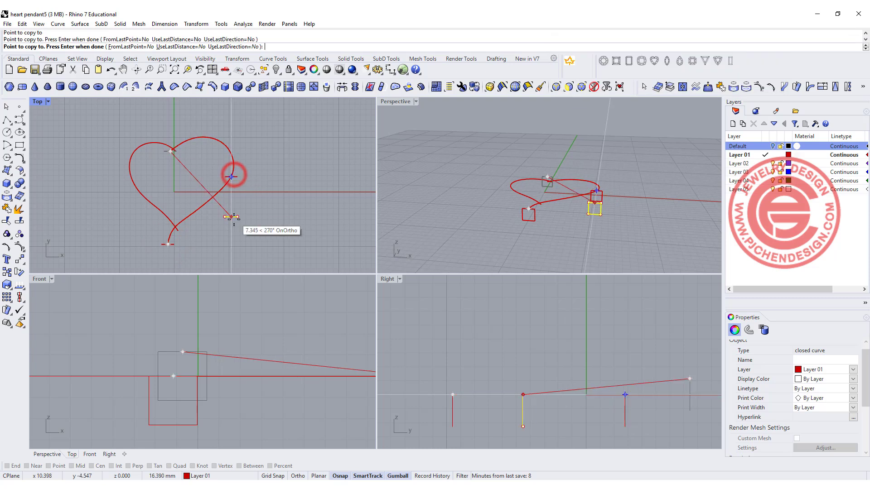
pyautogui.press('Return')
# Rotate the square profile at the right heart curve's upper end to stand perpendicular to the curve.
pyautogui.click(190, 188)
pyautogui.scroll(8, 173, 150)
pyautogui.click(178, 185)
pyautogui.moveTo(128, 208); pyautogui.dragTo(87, 174)
pyautogui.scroll(-8, 222, 176)
pyautogui.click(258, 194)
# Rotate the square profile on the outer side of the right heart curve to stand perpendicular to the curve.
pyautogui.moveTo(244, 205); pyautogui.dragTo(184, 194, button='right')
pyautogui.click(194, 198)
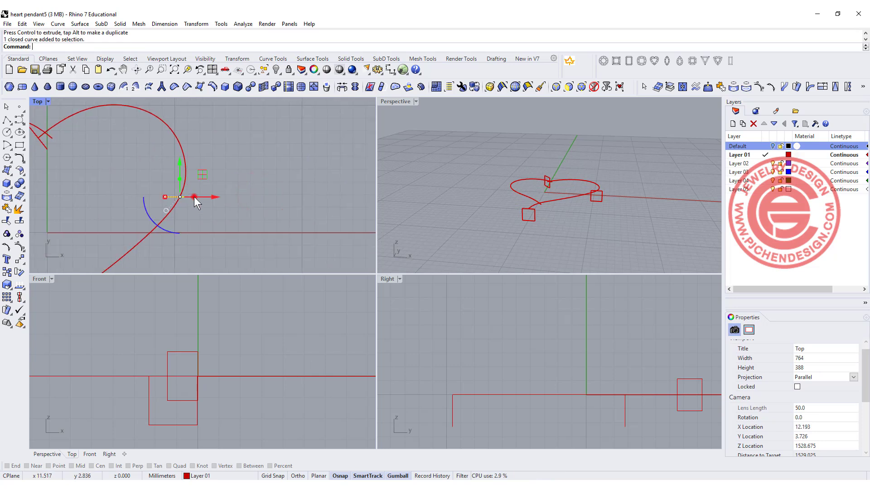
pyautogui.moveTo(150, 216); pyautogui.dragTo(140, 207)
# Try rotating the square profile at the right heart curve's tail end, and undo the rotation.
pyautogui.scroll(-6, 120, 220)
pyautogui.moveTo(108, 239); pyautogui.dragTo(198, 182, button='right')
pyautogui.scroll(4, 167, 229)
pyautogui.scroll(6, 166, 229)
pyautogui.click(167, 242)
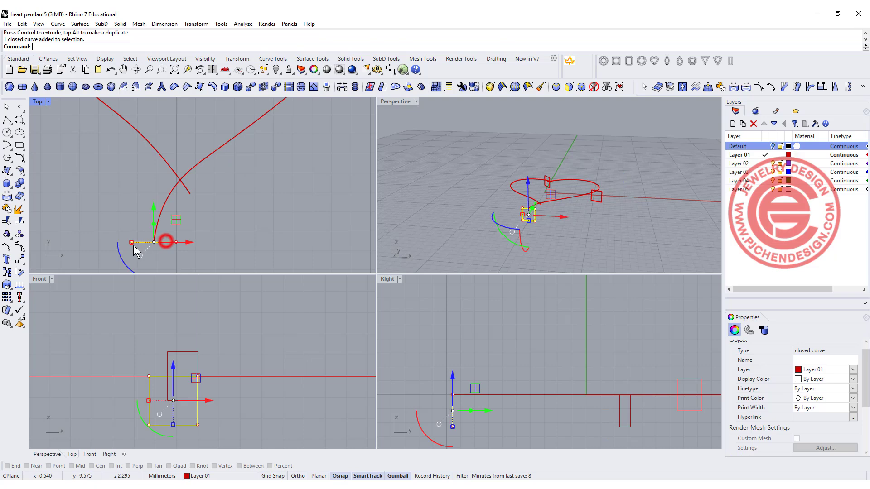
pyautogui.moveTo(123, 260); pyautogui.dragTo(131, 250)
pyautogui.hotkey('ctrl', 'z')
pyautogui.click(306, 201)
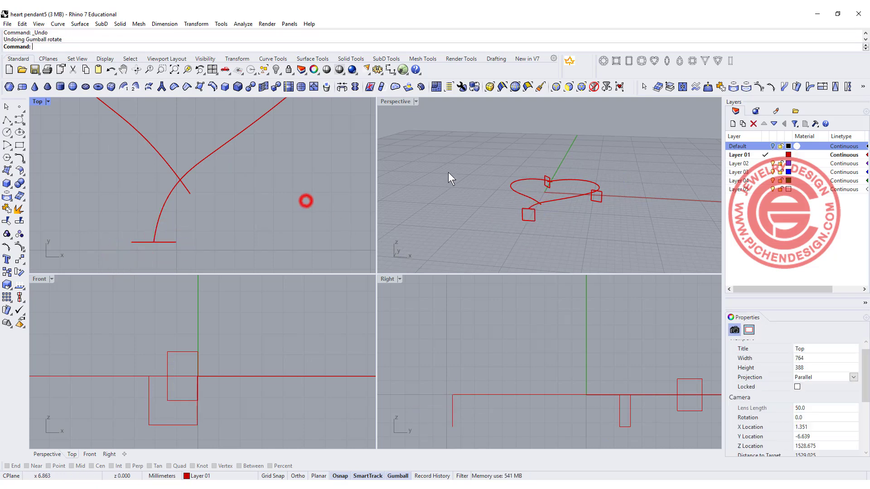
# Set up a history-recorded Sweep 1 Rail along the right heart curve using its three square profiles as cross sections.
pyautogui.doubleClick(397, 101)
pyautogui.moveTo(390, 139); pyautogui.dragTo(376, 254, button='right')
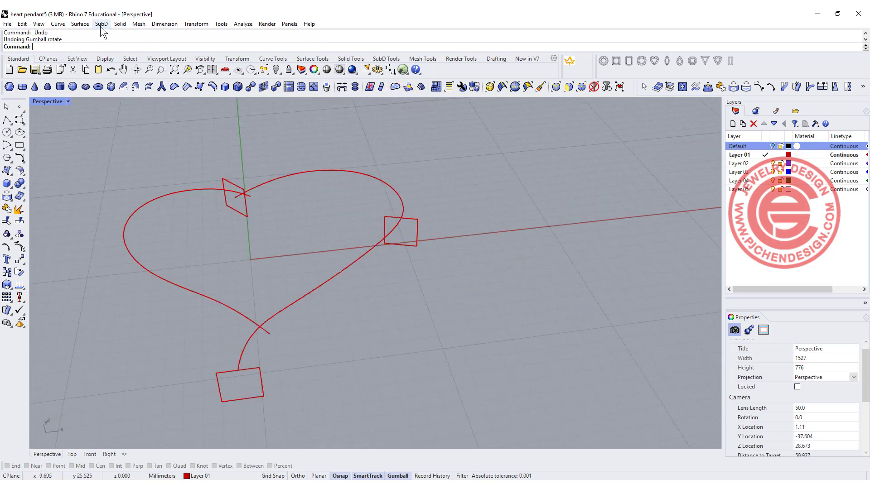
pyautogui.click(78, 24)
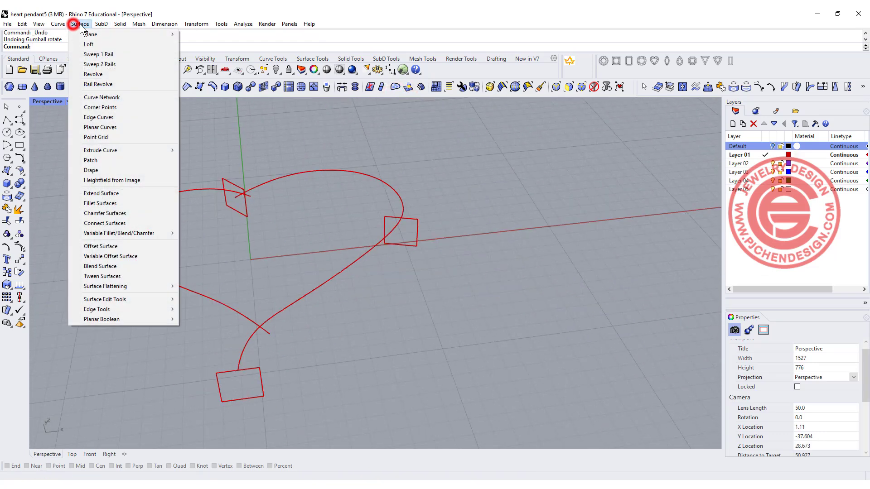
pyautogui.click(94, 54)
pyautogui.click(426, 476)
pyautogui.click(269, 183)
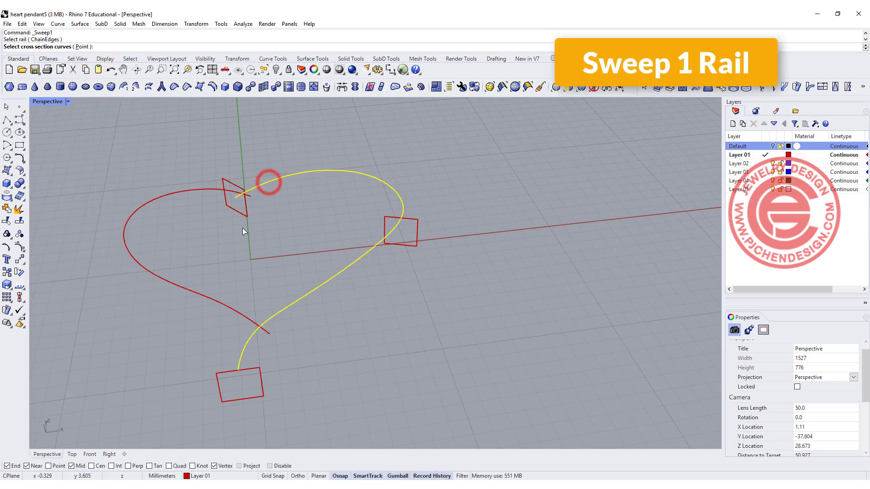
pyautogui.click(246, 216)
pyautogui.click(415, 233)
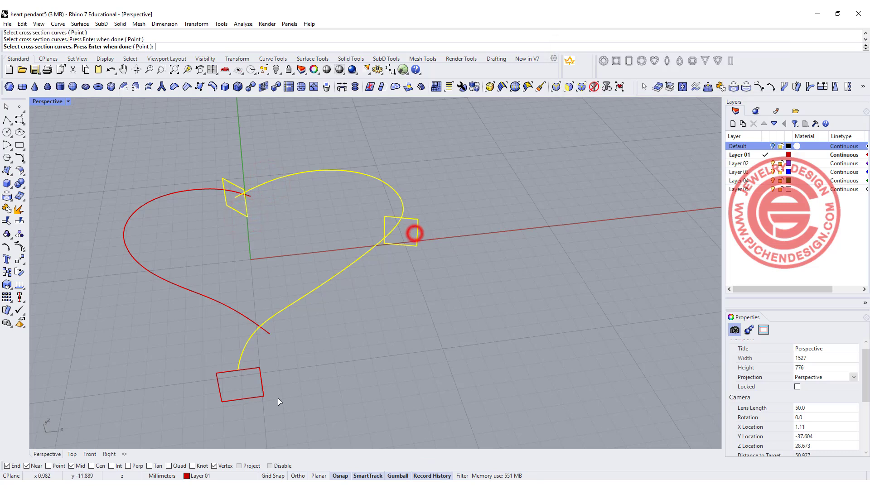
pyautogui.click(263, 398)
pyautogui.press('Return')
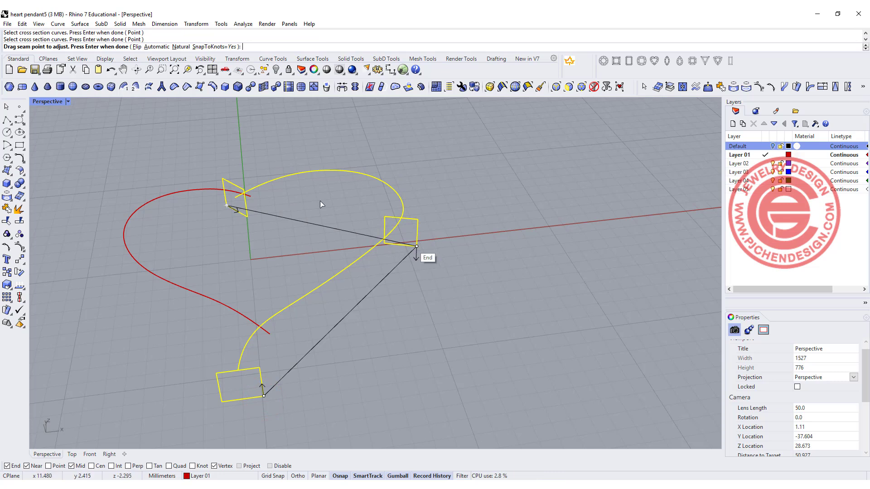
# Flip the seam direction on the tail-end profile and complete the sweep with Freeform style, Refit rail and unchanged cross sections.
pyautogui.click(263, 384)
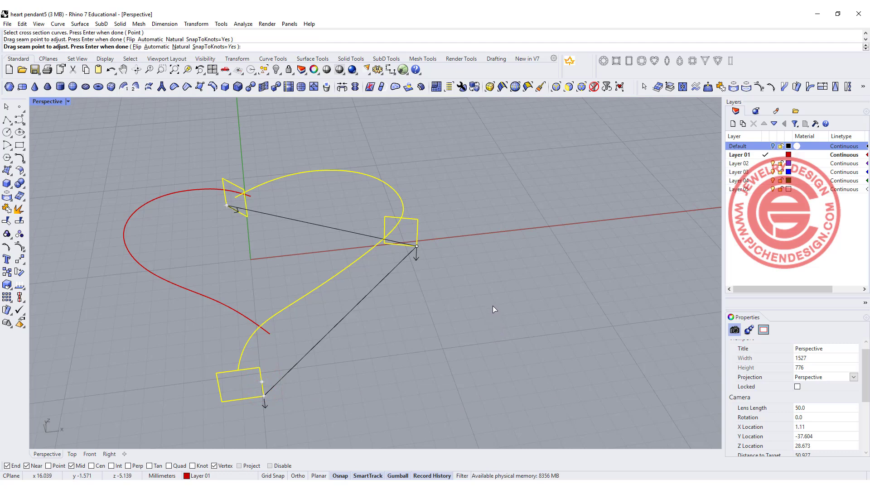
pyautogui.press('Return')
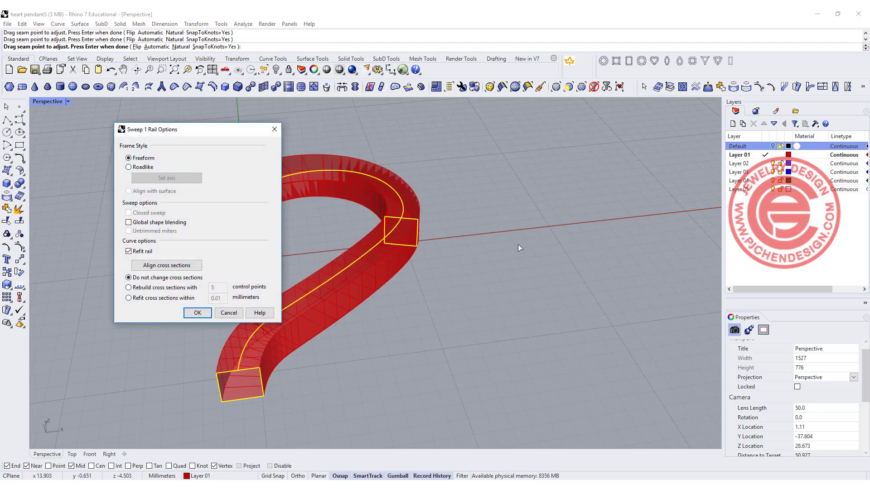
pyautogui.moveTo(518, 245); pyautogui.dragTo(471, 261, button='right')
pyautogui.moveTo(238, 131); pyautogui.dragTo(693, 148)
pyautogui.keyDown('shift'); pyautogui.moveTo(465, 204); pyautogui.dragTo(433, 226, button='right'); pyautogui.keyUp('shift')
pyautogui.click(650, 333)
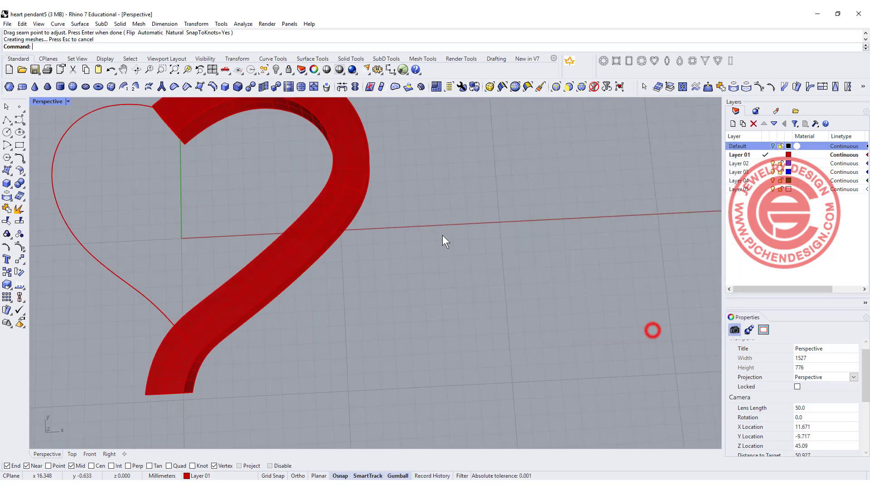
# Rotate the square profile on the sweep's outer side to twist the swept surface there.
pyautogui.scroll(-8, 441, 236)
pyautogui.scroll(6, 393, 198)
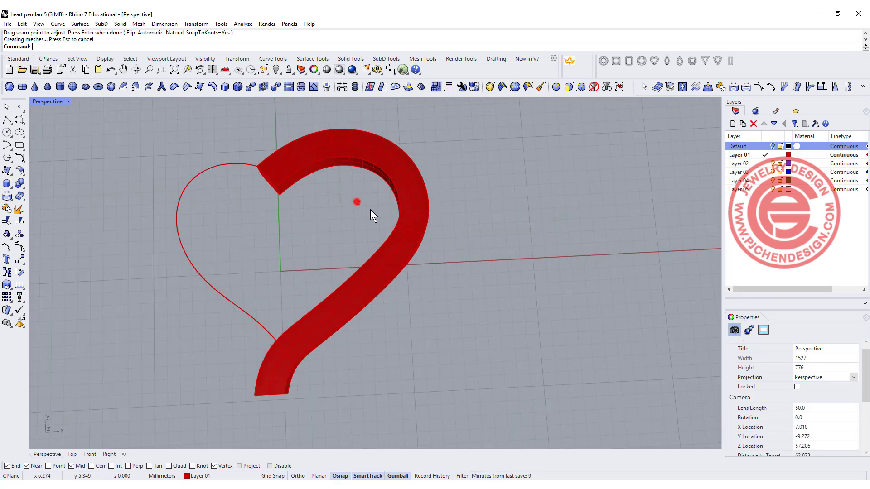
pyautogui.click(396, 224)
pyautogui.moveTo(483, 288); pyautogui.dragTo(484, 211, button='right')
pyautogui.moveTo(394, 251); pyautogui.dragTo(436, 285)
pyautogui.moveTo(440, 282); pyautogui.dragTo(453, 242, button='right')
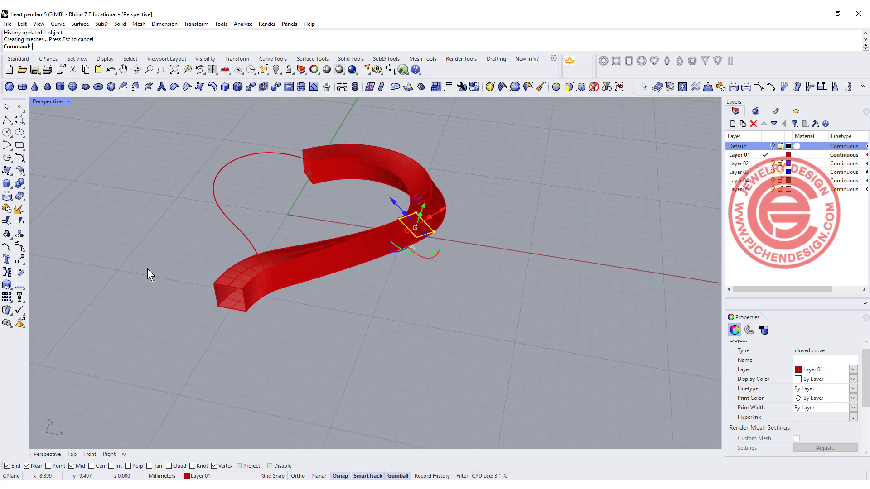
# Scale down the tail-end square profile and rotate the outer-side profile further after relocating its gumball.
pyautogui.moveTo(154, 268); pyautogui.dragTo(224, 303)
pyautogui.moveTo(308, 325); pyautogui.dragTo(528, 271, button='right')
pyautogui.moveTo(339, 201); pyautogui.dragTo(517, 282)
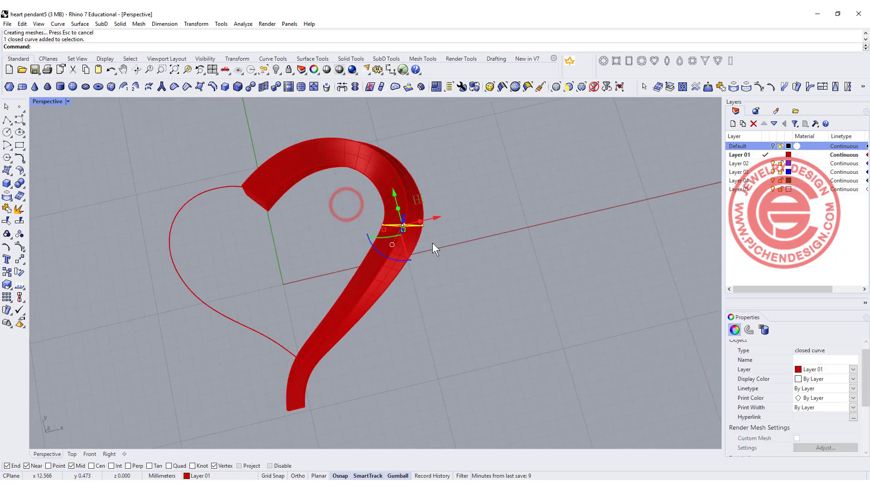
pyautogui.moveTo(428, 245); pyautogui.dragTo(411, 232, button='right')
pyautogui.click(396, 242)
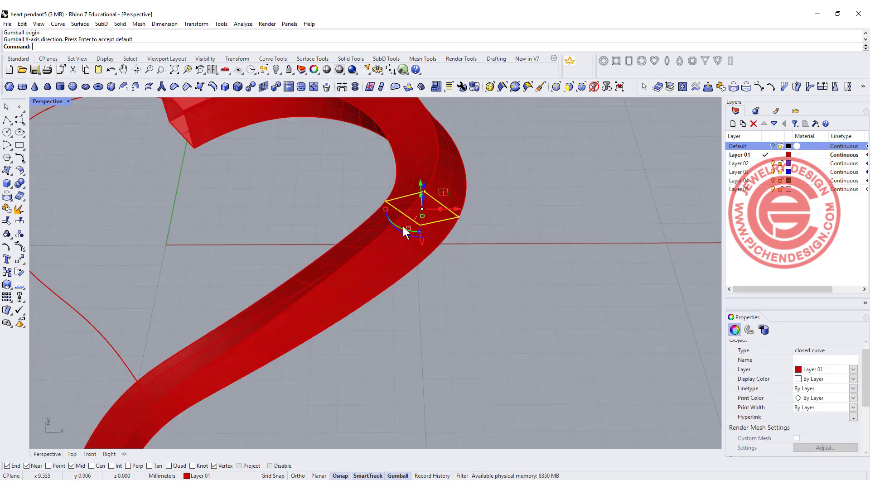
pyautogui.moveTo(399, 227); pyautogui.dragTo(407, 237)
pyautogui.scroll(-4, 516, 232)
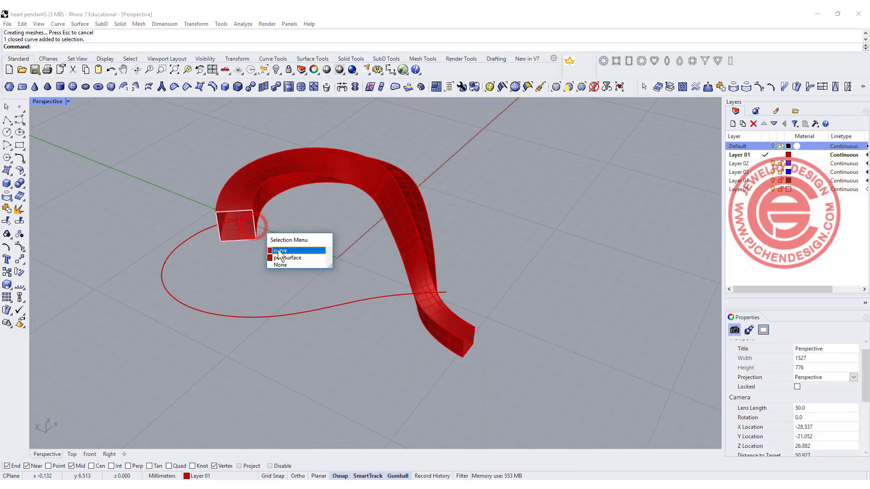
# Scale down the square profile at the upper end of the sweep uniformly.
pyautogui.click(279, 250)
pyautogui.keyDown('shift'); pyautogui.moveTo(249, 232); pyautogui.dragTo(245, 229); pyautogui.keyUp('shift')
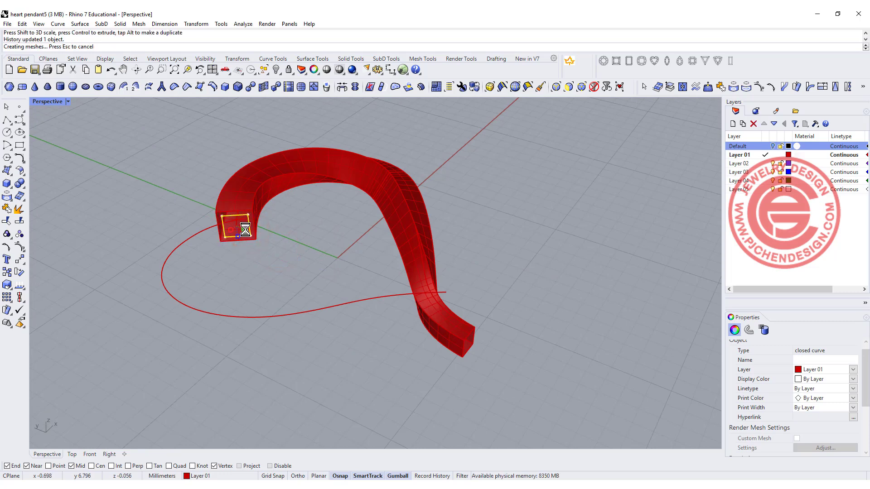
pyautogui.click(340, 214)
pyautogui.moveTo(341, 214); pyautogui.dragTo(248, 189, button='right')
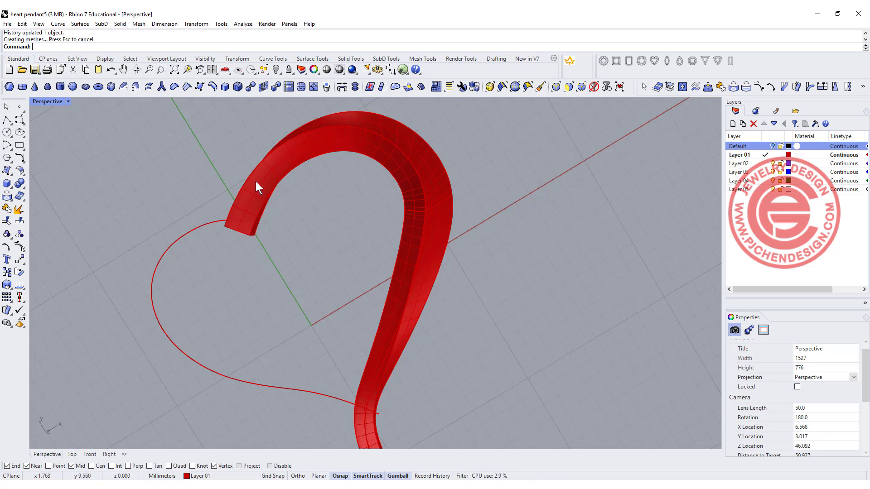
# Rotate the outer-side profile in the Top view to angle it across the right heart curve.
pyautogui.scroll(-4, 409, 217)
pyautogui.moveTo(410, 182); pyautogui.dragTo(317, 236, button='right')
pyautogui.click(467, 253)
pyautogui.doubleClick(56, 101)
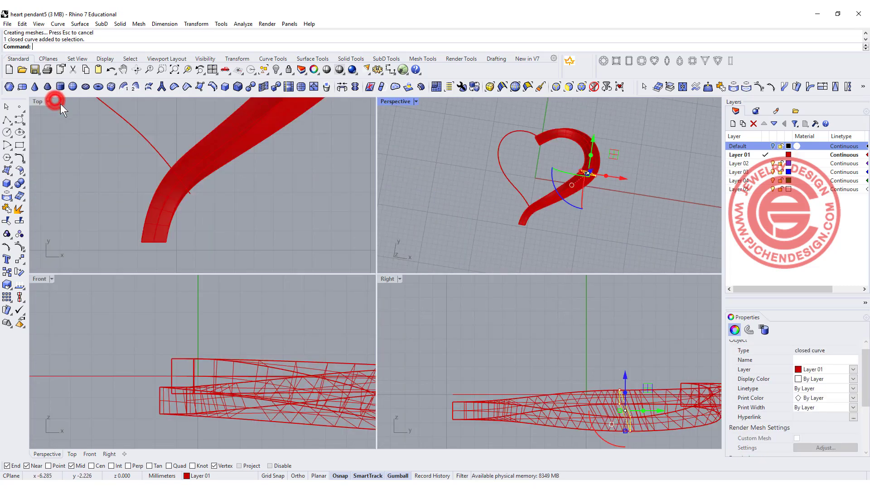
pyautogui.scroll(-3, 260, 162)
pyautogui.scroll(3, 251, 203)
pyautogui.scroll(1, 251, 203)
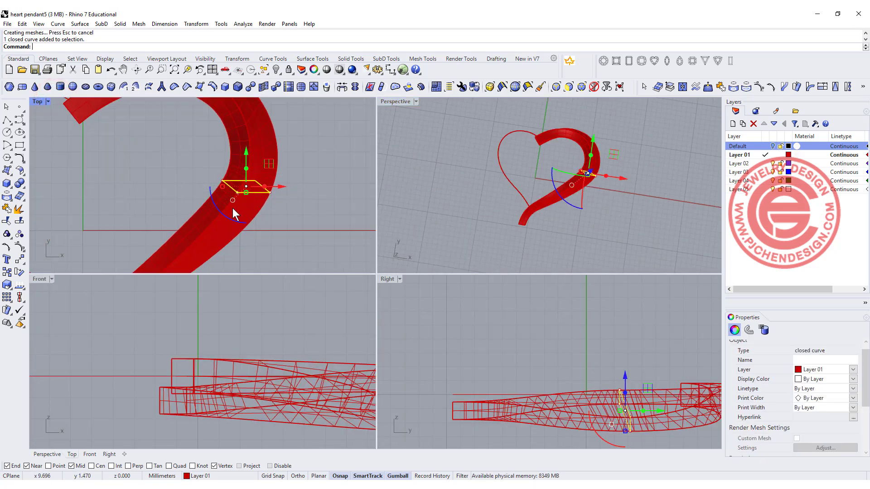
pyautogui.moveTo(219, 212); pyautogui.dragTo(214, 202)
# Tilt the outer-side profile in the Perspective view with the relocated gumball to refine the sweep's twist.
pyautogui.moveTo(308, 238); pyautogui.dragTo(312, 188, button='right')
pyautogui.moveTo(584, 182); pyautogui.dragTo(592, 192)
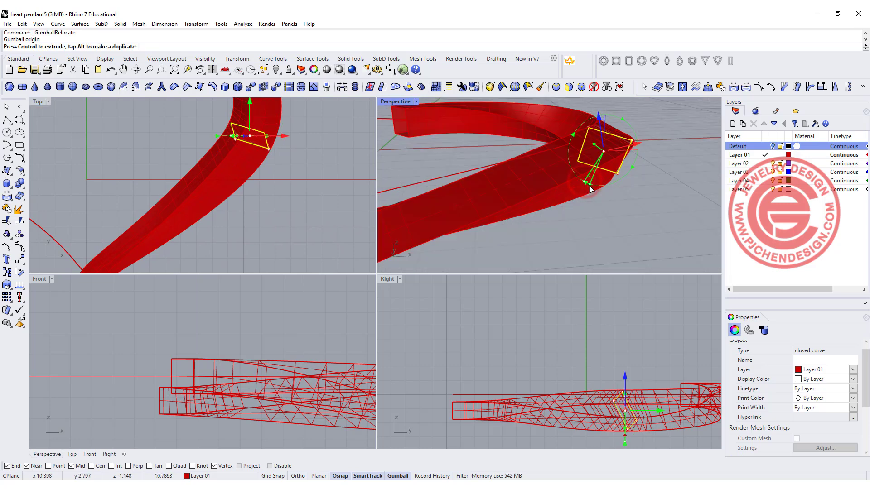
pyautogui.click(643, 227)
pyautogui.moveTo(594, 162); pyautogui.dragTo(620, 131, button='right')
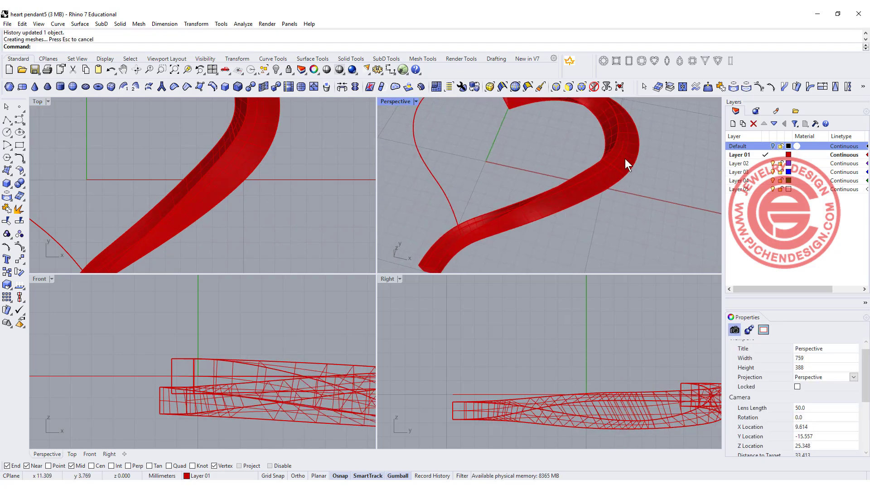
pyautogui.scroll(-5, 597, 213)
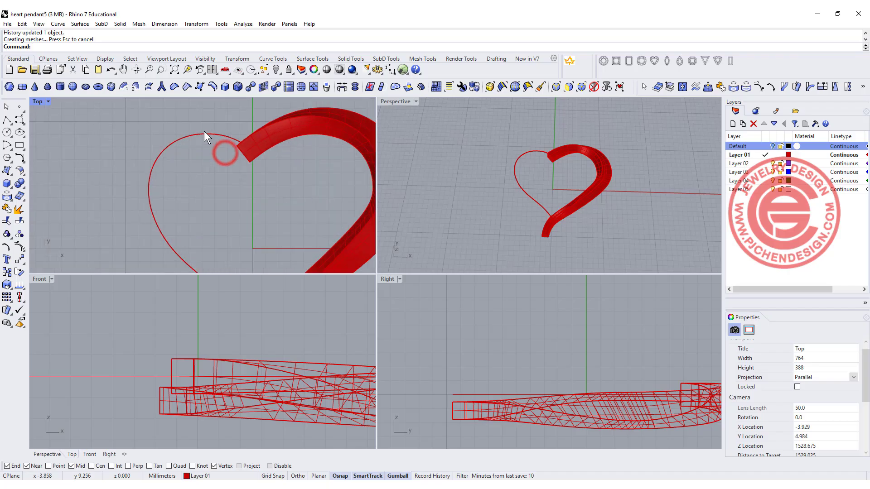
# Set the left heart curve's display color to Green, undoing the accidental drag of geometry.
pyautogui.click(203, 132)
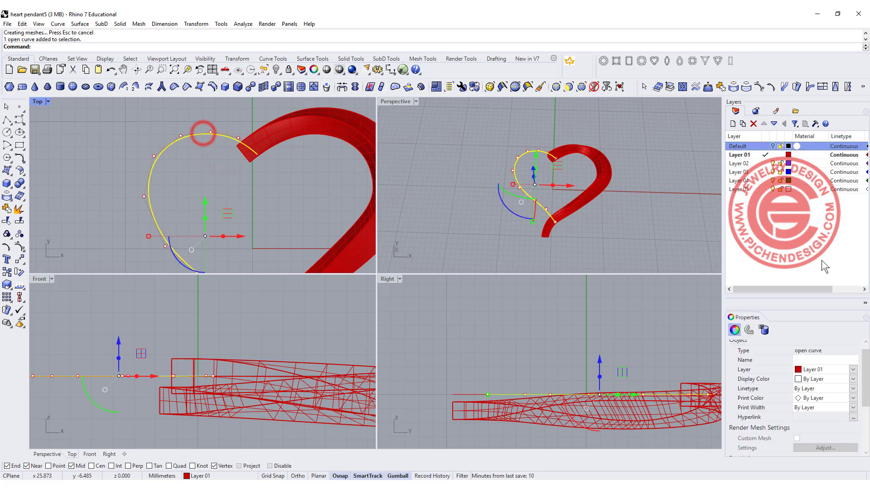
pyautogui.click(854, 380)
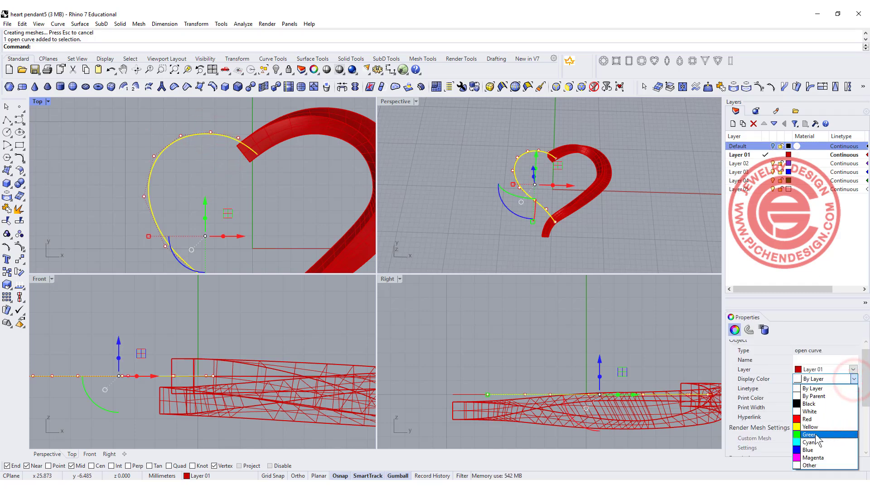
pyautogui.click(816, 435)
pyautogui.moveTo(248, 149); pyautogui.dragTo(250, 157)
pyautogui.hotkey('ctrl', 'z')
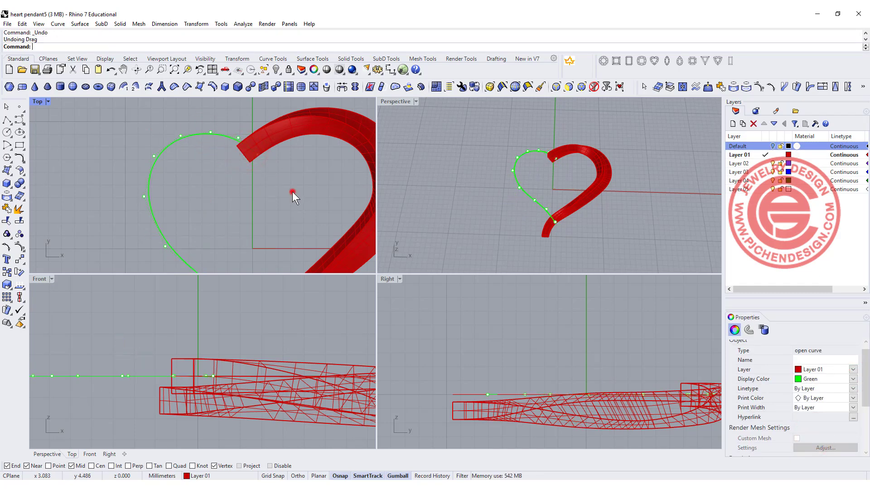
pyautogui.moveTo(290, 190); pyautogui.dragTo(195, 145, button='right')
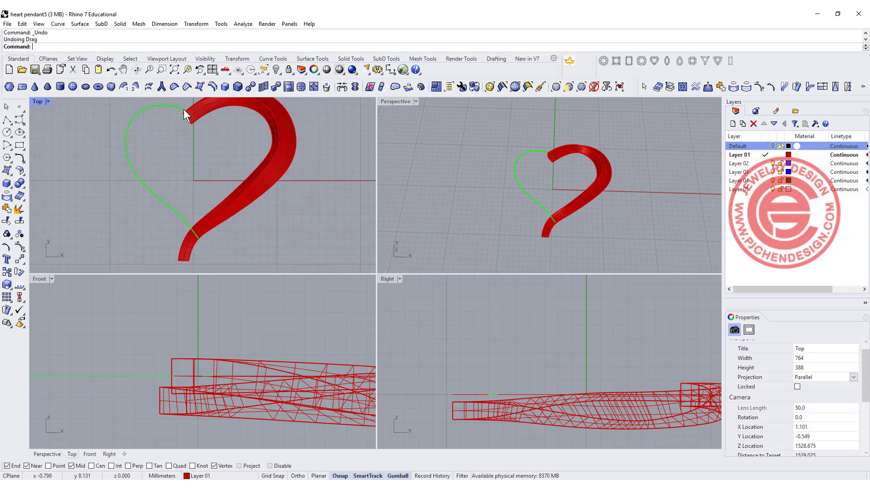
# Draw a square from its center in the Front view, centered on the left heart curve's upper end.
pyautogui.doubleClick(38, 102)
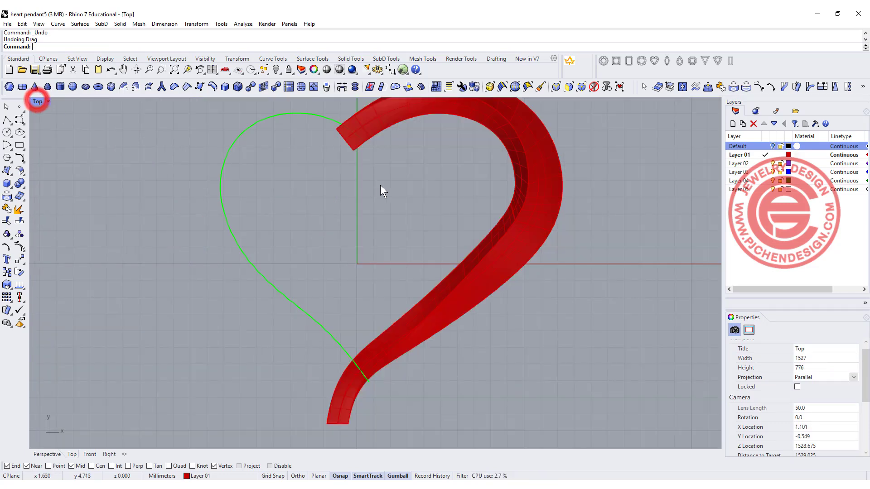
pyautogui.click(20, 146)
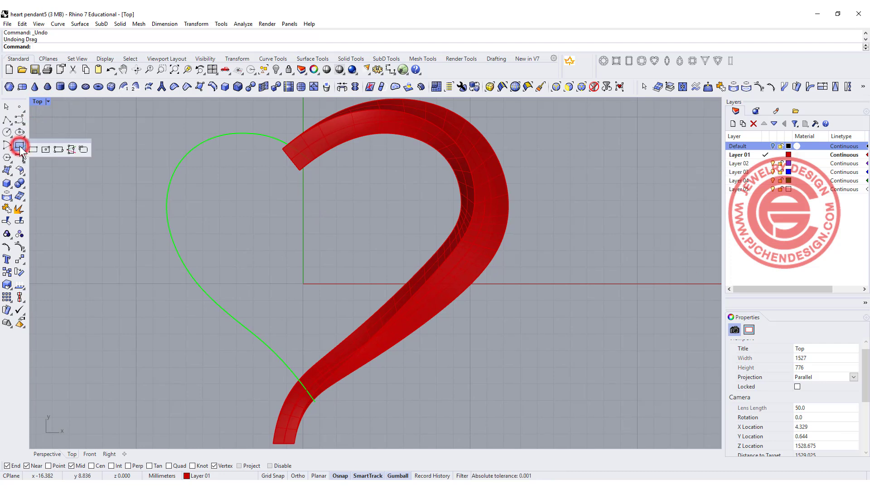
pyautogui.click(45, 149)
pyautogui.click(309, 160)
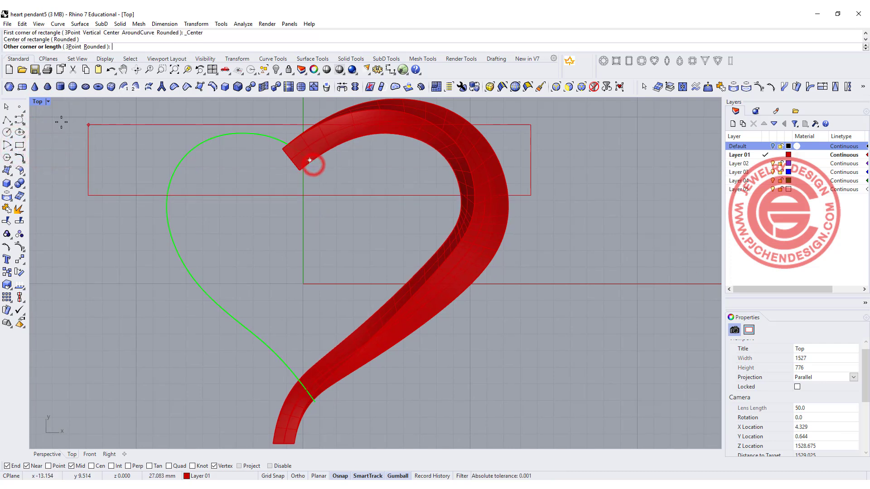
pyautogui.doubleClick(37, 101)
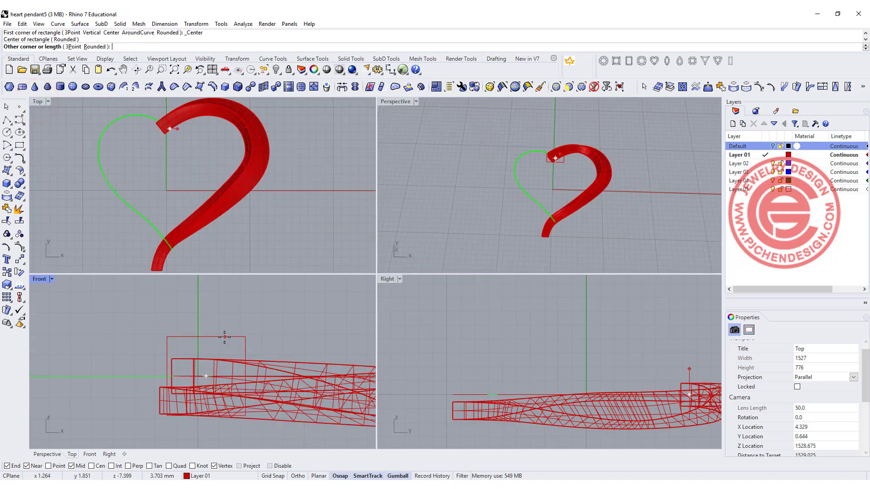
pyautogui.click(204, 354)
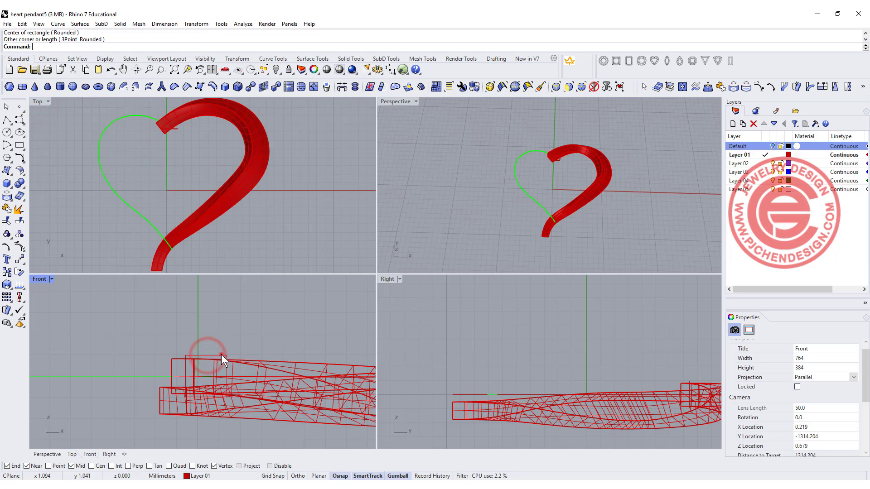
# Copy the square profile from its center to the left heart curve's outer side and lower end, and put the curve and profiles on Layer 02.
pyautogui.click(221, 355)
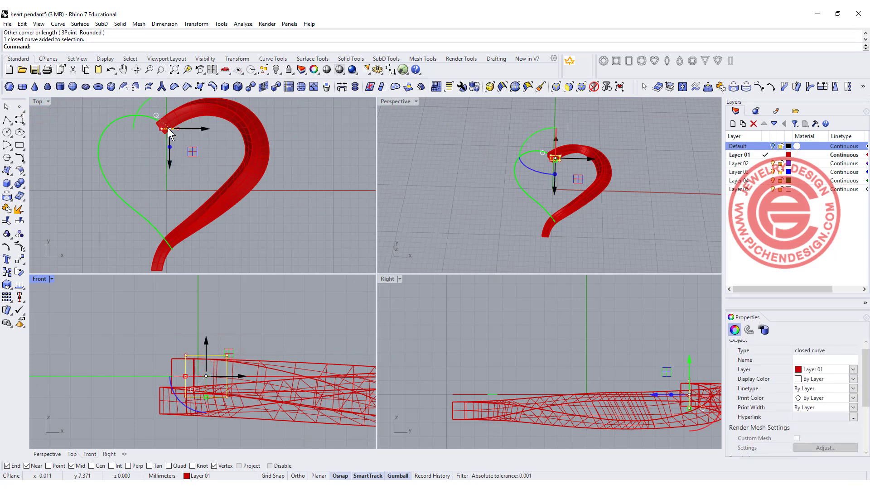
pyautogui.scroll(4, 170, 135)
pyautogui.scroll(-4, 172, 138)
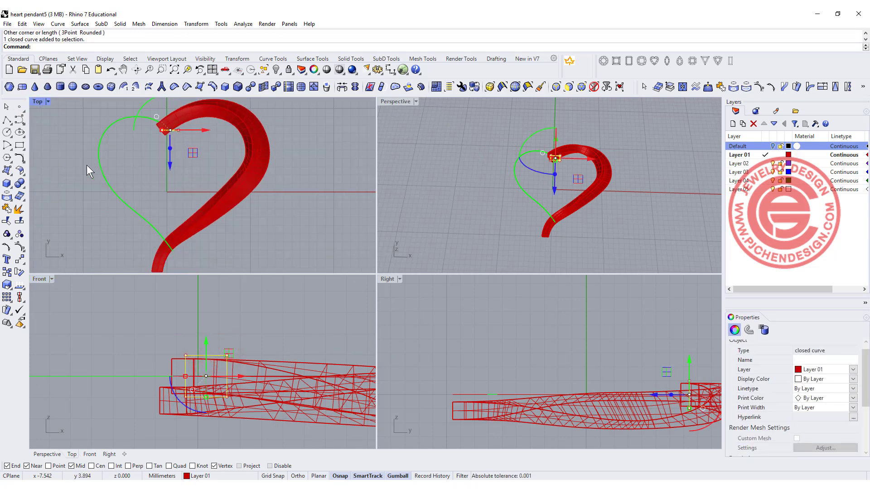
pyautogui.scroll(-3, 119, 205)
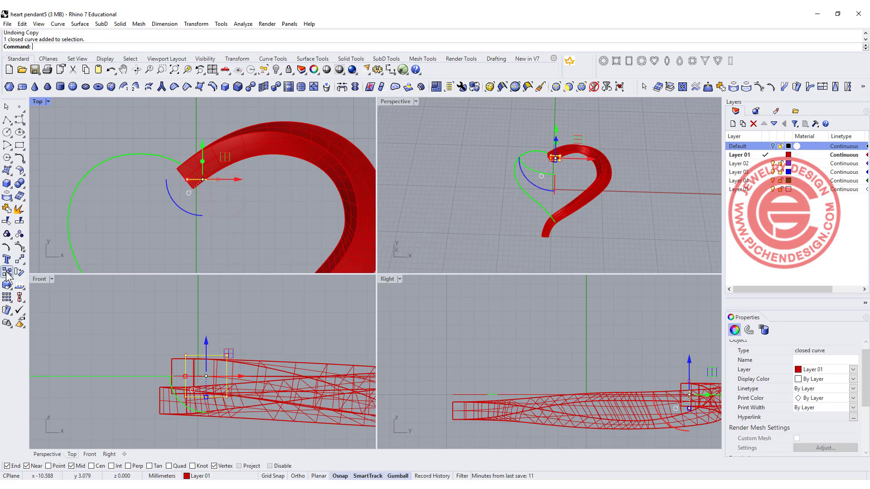
pyautogui.click(7, 272)
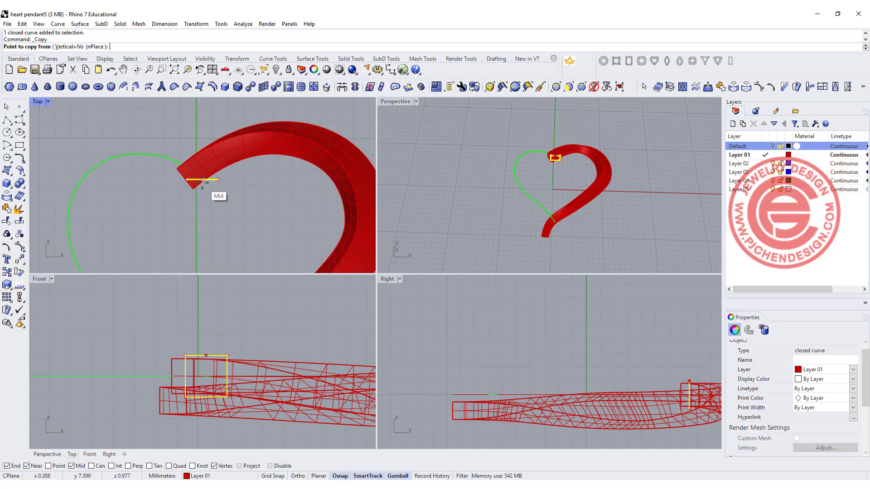
pyautogui.click(527, 193)
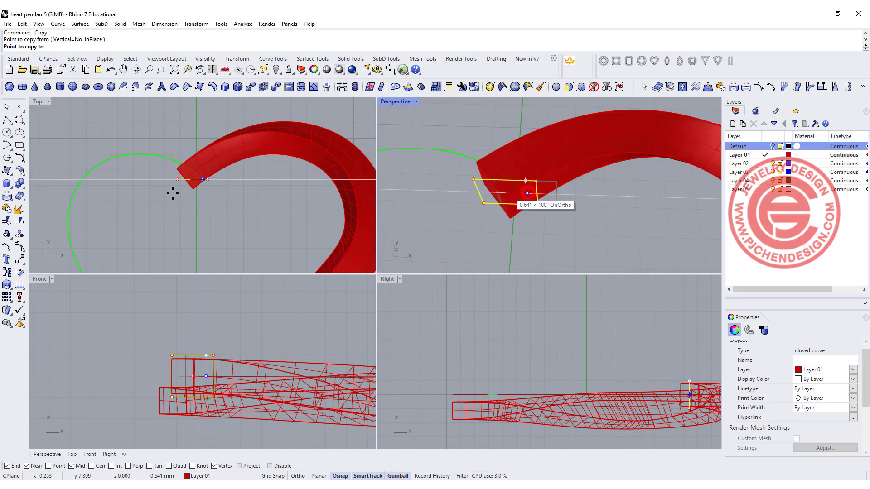
pyautogui.scroll(-6, 123, 196)
pyautogui.moveTo(129, 229); pyautogui.dragTo(148, 173, button='right')
pyautogui.click(117, 168)
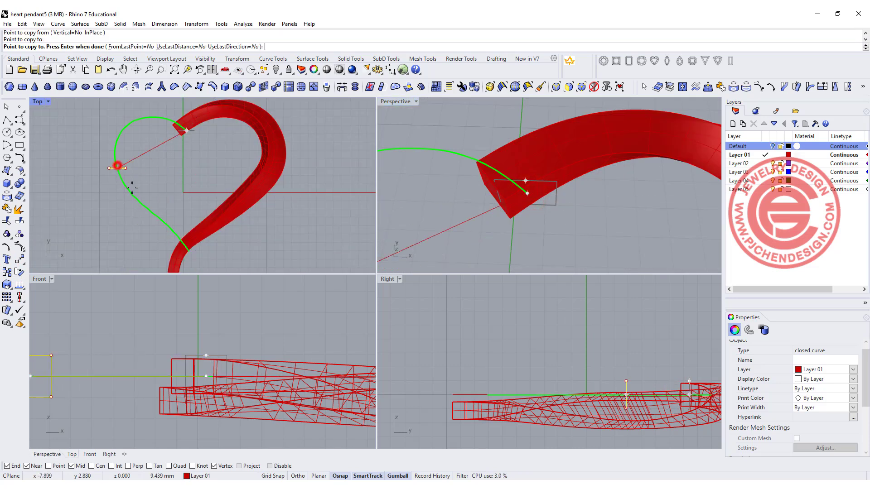
pyautogui.click(192, 253)
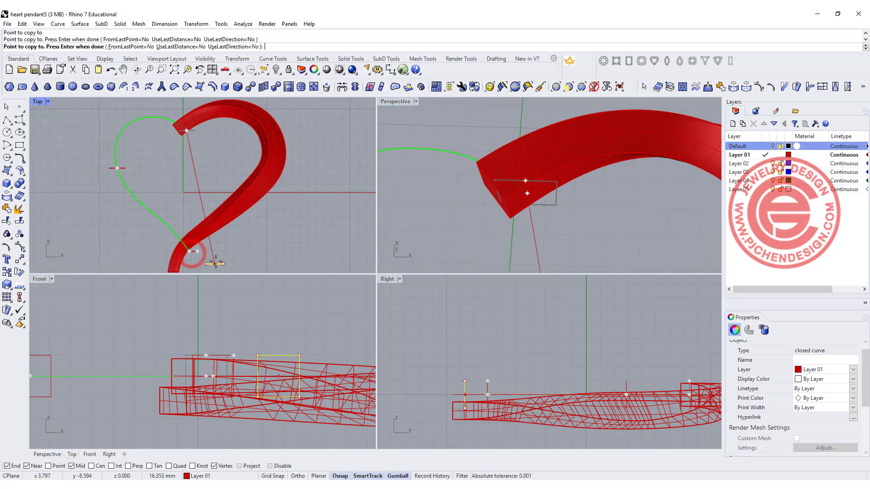
pyautogui.click(319, 206)
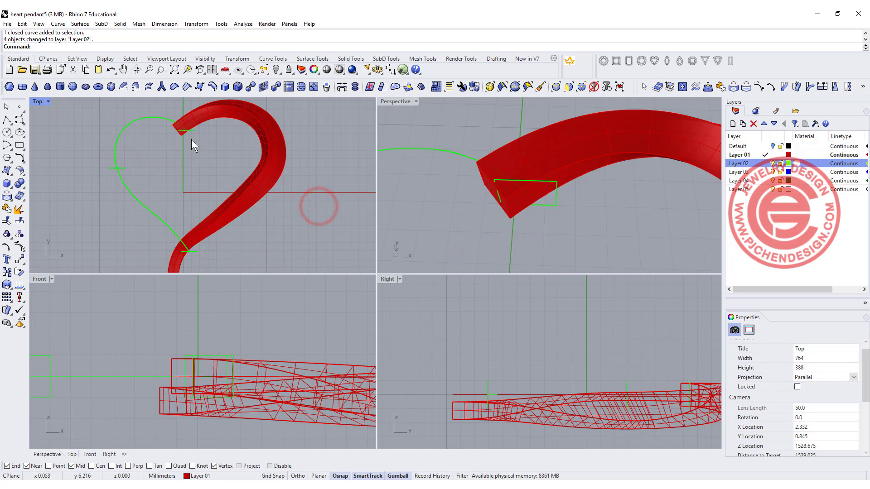
# Rotate and scale down the left curve's upper-end profile in the Top view, moving it inside the red band's end.
pyautogui.scroll(8, 197, 134)
pyautogui.moveTo(181, 133); pyautogui.dragTo(261, 173, button='right')
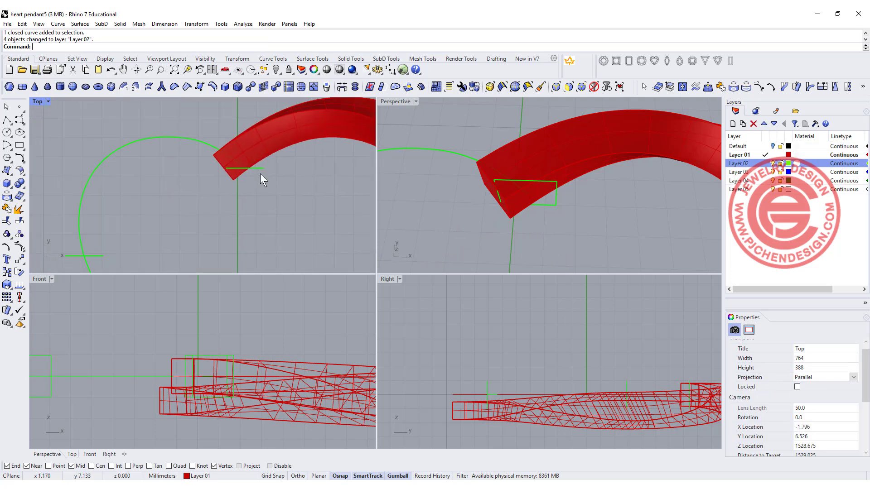
pyautogui.scroll(4, 256, 170)
pyautogui.click(253, 165)
pyautogui.moveTo(216, 191)
pyautogui.mouseDown()
pyautogui.moveTo(236, 209)
pyautogui.moveTo(222, 182)
pyautogui.mouseUp()
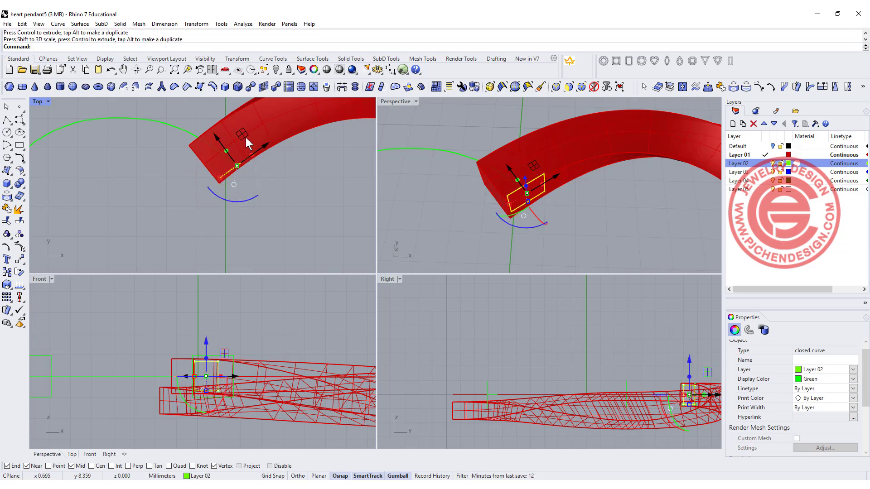
pyautogui.moveTo(246, 137); pyautogui.dragTo(229, 124)
pyautogui.moveTo(208, 188); pyautogui.dragTo(225, 190)
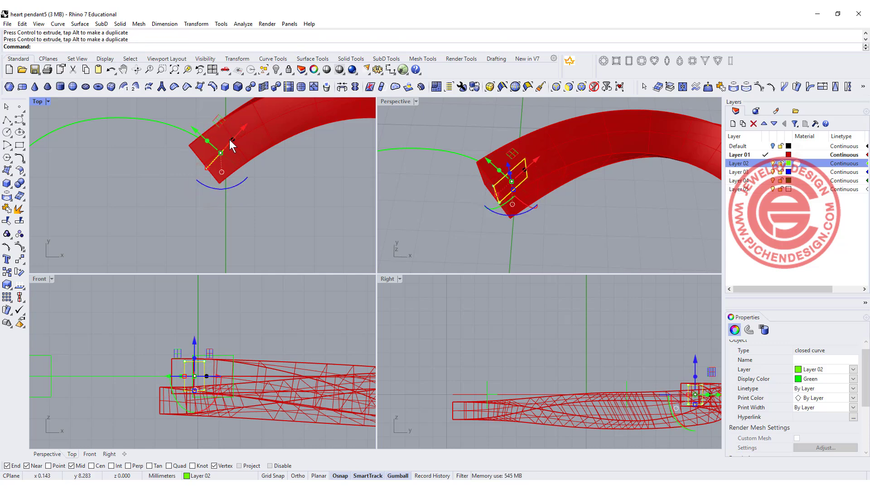
pyautogui.moveTo(244, 126); pyautogui.dragTo(244, 126)
# Rotate the outer-side profile in the Top view so it sits squarely across the left heart curve.
pyautogui.scroll(-6, 230, 217)
pyautogui.moveTo(182, 241); pyautogui.dragTo(191, 137, button='right')
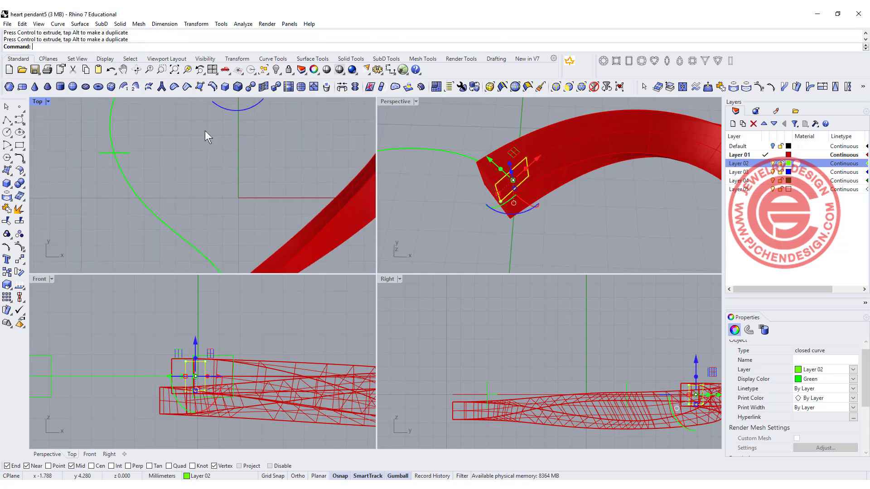
pyautogui.scroll(4, 131, 149)
pyautogui.moveTo(128, 153); pyautogui.dragTo(186, 186, button='right')
pyautogui.click(183, 186)
pyautogui.moveTo(136, 208); pyautogui.dragTo(146, 221)
# Rotate the lower-end profile across the left heart curve in the Top view, scale it down and shift it slightly.
pyautogui.scroll(-6, 221, 158)
pyautogui.moveTo(245, 200); pyautogui.dragTo(159, 116, button='right')
pyautogui.scroll(4, 244, 227)
pyautogui.click(214, 204)
pyautogui.moveTo(176, 234); pyautogui.dragTo(188, 211)
pyautogui.moveTo(201, 174); pyautogui.dragTo(193, 165)
pyautogui.click(259, 225)
# Set up a Sweep 1 Rail with history recording, using the left heart curve as rail and its three squares as cross sections.
pyautogui.scroll(-5, 561, 177)
pyautogui.scroll(-2, 552, 176)
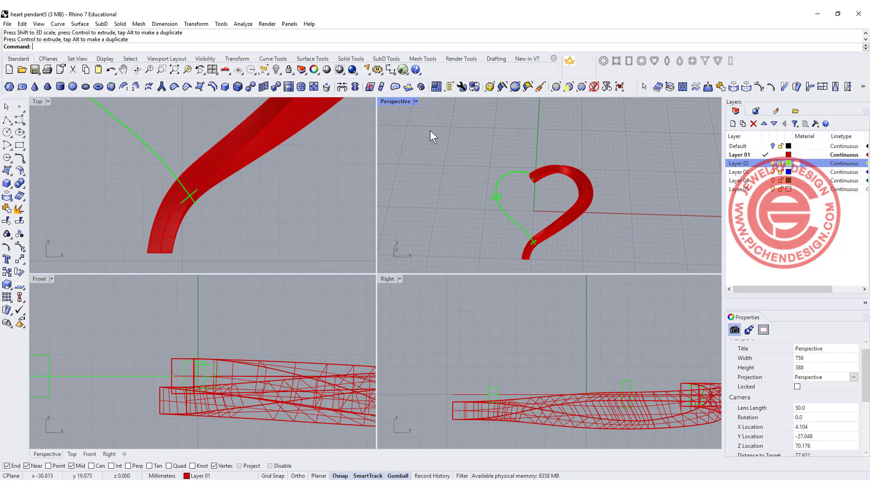
pyautogui.doubleClick(389, 101)
pyautogui.click(84, 23)
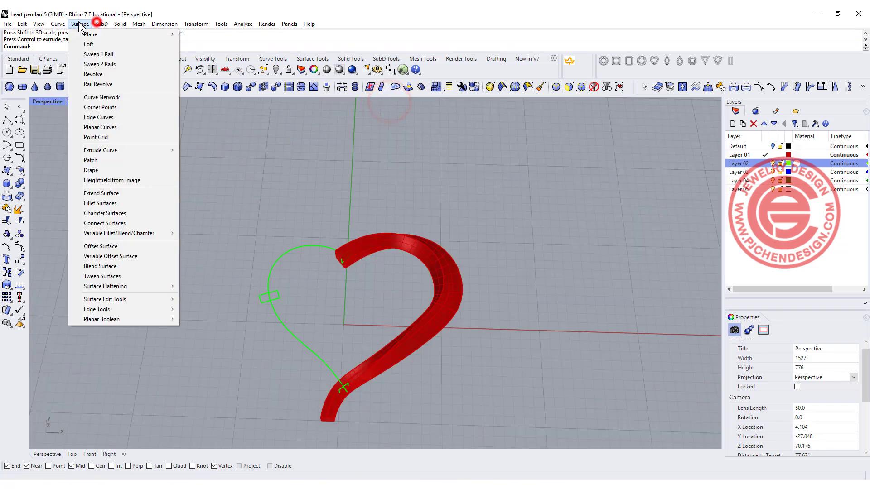
pyautogui.click(118, 55)
pyautogui.keyDown('shift'); pyautogui.moveTo(318, 248); pyautogui.dragTo(304, 186, button='right'); pyautogui.keyUp('shift')
pyautogui.click(301, 186)
pyautogui.click(328, 201)
pyautogui.click(266, 237)
pyautogui.click(328, 322)
pyautogui.click(358, 347)
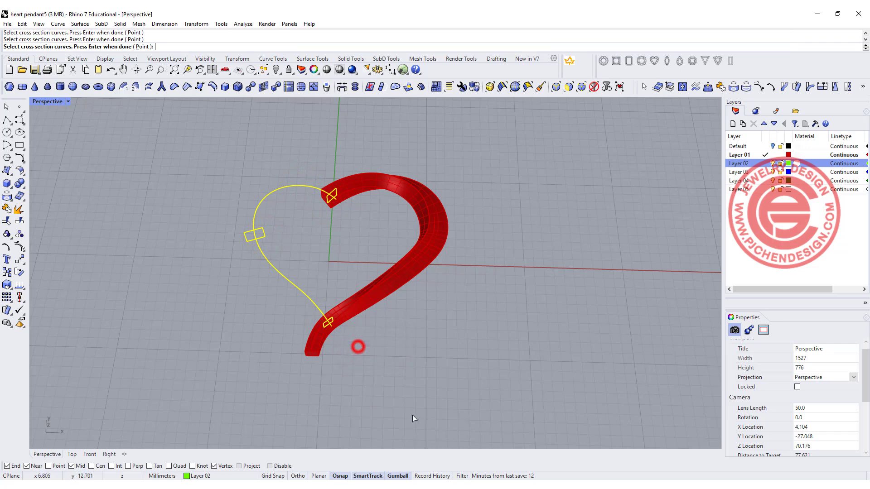
pyautogui.click(433, 476)
pyautogui.press('Return')
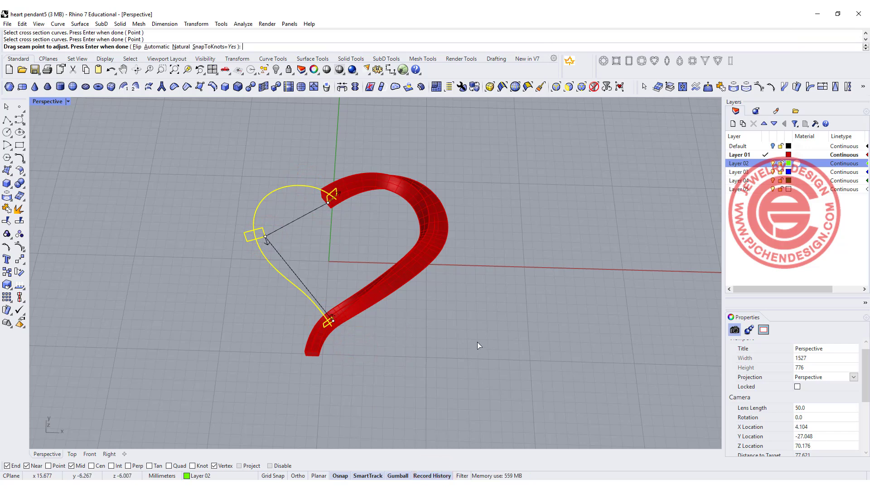
# Align the seam points of the three cross sections and create the sweep with Freeform frame style and unchanged cross sections.
pyautogui.moveTo(477, 341); pyautogui.dragTo(305, 230, button='right')
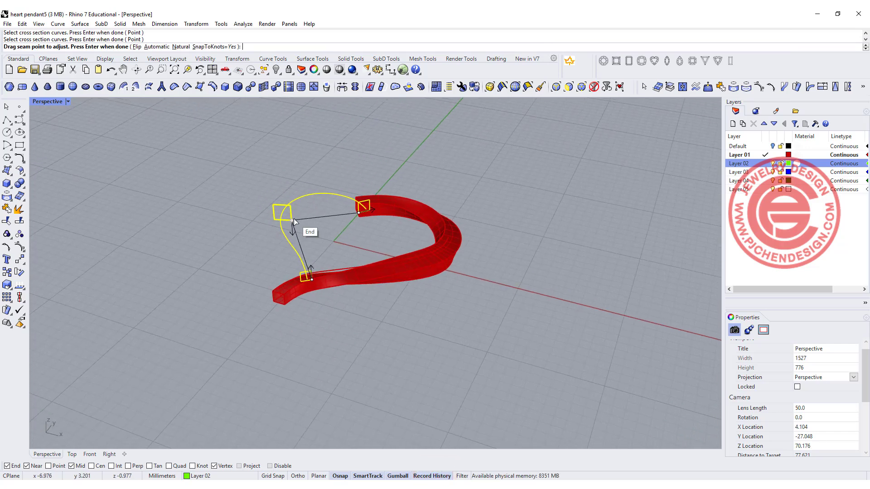
pyautogui.moveTo(408, 177); pyautogui.dragTo(365, 174, button='right')
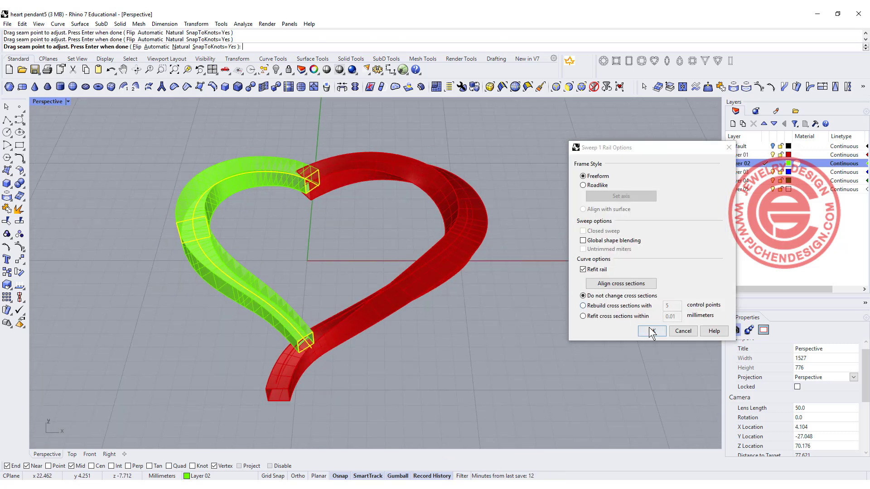
pyautogui.click(651, 332)
# Tilt the green sweep's outer-side profile to a diamond orientation and lower its lower-end profile in the Perspective view.
pyautogui.moveTo(105, 197); pyautogui.dragTo(202, 241)
pyautogui.moveTo(182, 253); pyautogui.dragTo(203, 277)
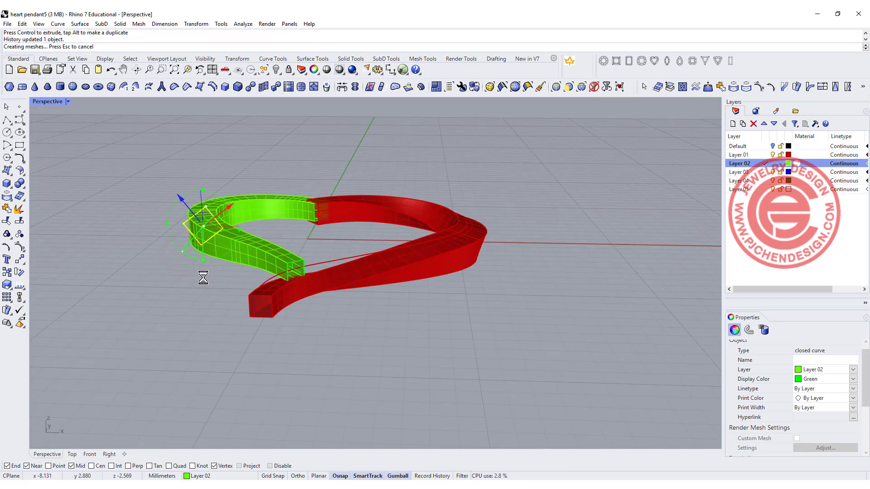
pyautogui.moveTo(222, 278); pyautogui.dragTo(275, 258, button='right')
pyautogui.click(275, 258)
pyautogui.moveTo(259, 212); pyautogui.dragTo(253, 243)
pyautogui.click(203, 220)
pyautogui.moveTo(202, 220); pyautogui.dragTo(314, 235, button='right')
# Nudge the green sweep's upper-end profile in the Top view so its end sits within the red band.
pyautogui.scroll(-4, 336, 132)
pyautogui.keyDown('shift'); pyautogui.moveTo(336, 132); pyautogui.dragTo(303, 239, button='right'); pyautogui.keyUp('shift')
pyautogui.scroll(7, 302, 238)
pyautogui.scroll(3, 302, 238)
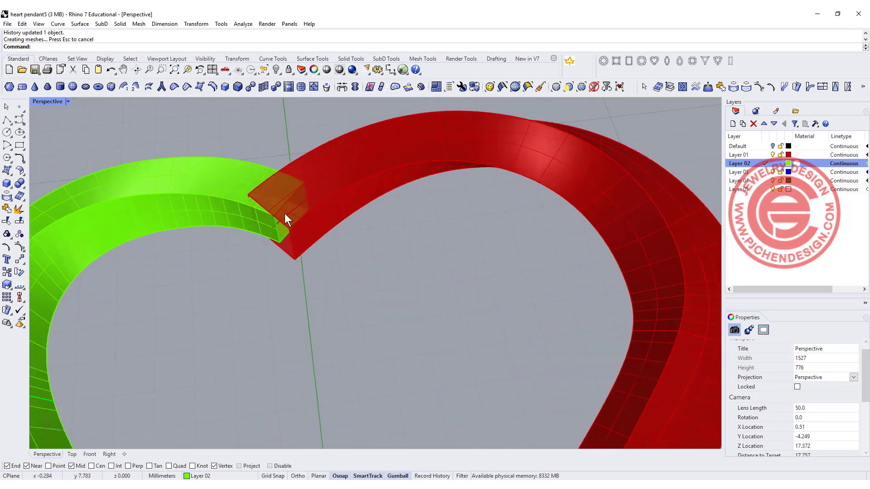
pyautogui.click(292, 206)
pyautogui.click(326, 227)
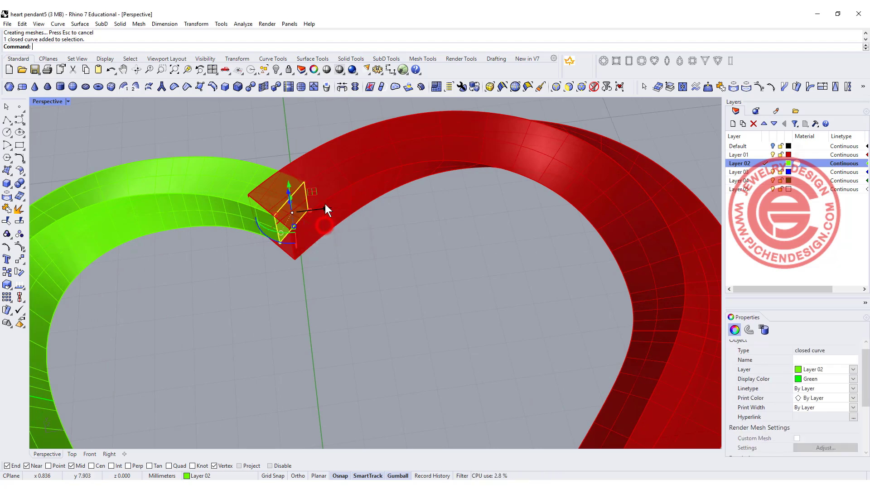
pyautogui.doubleClick(55, 101)
pyautogui.scroll(-3, 176, 153)
pyautogui.moveTo(222, 265); pyautogui.dragTo(195, 207, button='right')
pyautogui.scroll(3, 211, 209)
pyautogui.moveTo(224, 222); pyautogui.dragTo(223, 219)
pyautogui.scroll(-2, 219, 248)
pyautogui.moveTo(219, 248); pyautogui.dragTo(222, 206, button='right')
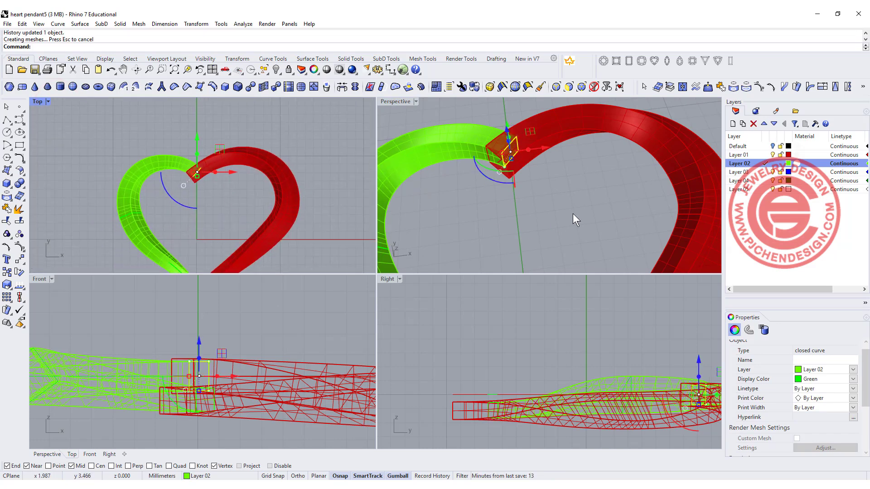
# Select only the green profile where the two bands meet at the top and fine-tune its fit inside the red band.
pyautogui.moveTo(576, 204); pyautogui.dragTo(621, 229, button='right')
pyautogui.scroll(4, 195, 178)
pyautogui.moveTo(145, 113); pyautogui.dragTo(245, 208)
pyautogui.scroll(2, 180, 165)
pyautogui.keyDown('ctrl'); pyautogui.click(187, 205); pyautogui.keyUp('ctrl')
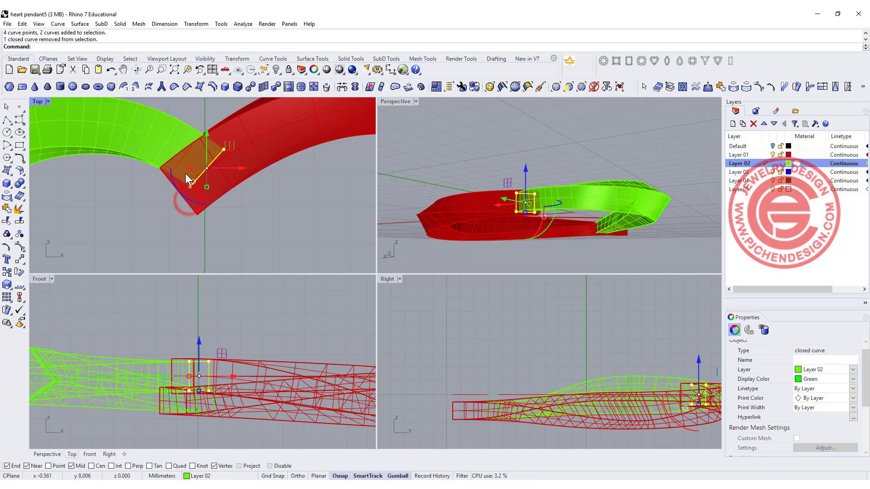
pyautogui.click(291, 223)
pyautogui.scroll(-4, 612, 180)
pyautogui.moveTo(588, 137); pyautogui.dragTo(408, 172, button='right')
# Cap the open ends of the green and red heart sweeps, accepting that their history is broken.
pyautogui.doubleClick(36, 102)
pyautogui.scroll(-3, 330, 188)
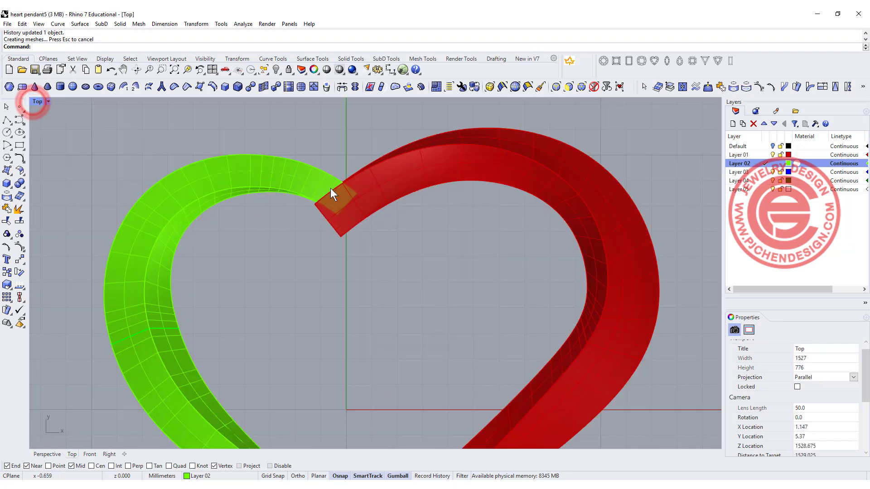
pyautogui.click(238, 168)
pyautogui.write('Cap')
pyautogui.press('Return')
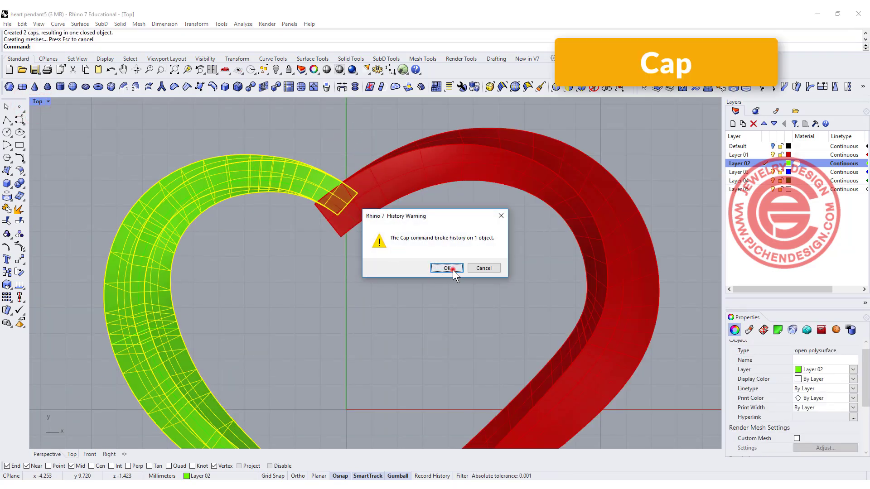
pyautogui.click(454, 274)
pyautogui.click(426, 165)
pyautogui.click(425, 180)
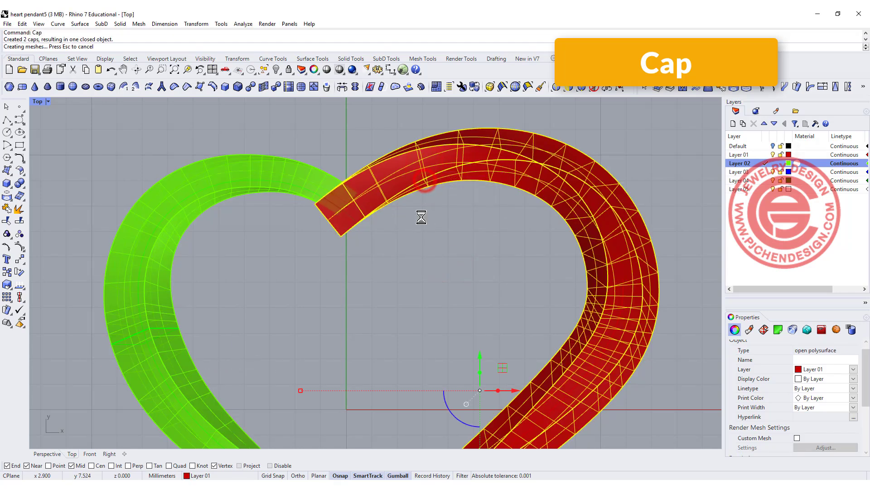
pyautogui.rightClick(421, 216)
pyautogui.rightClick(421, 216)
pyautogui.click(441, 263)
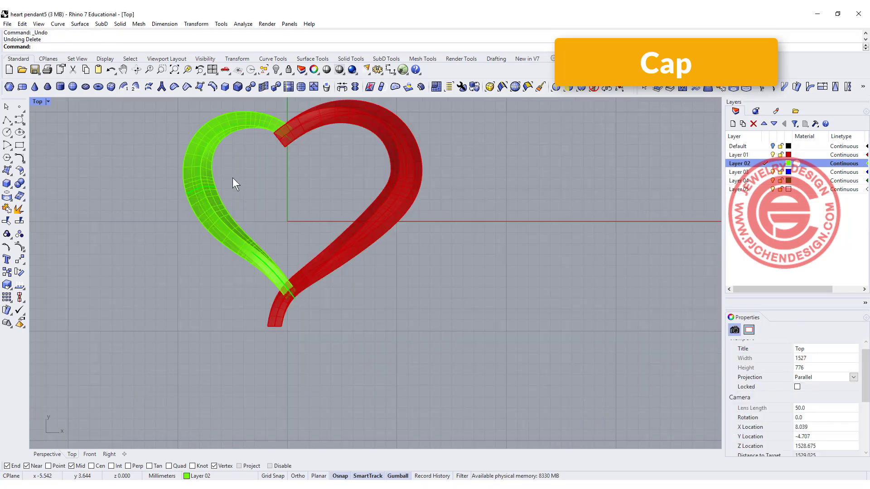
# Fillet all edges of both heart halves with a 0.2 mm radius.
pyautogui.scroll(-2, 234, 182)
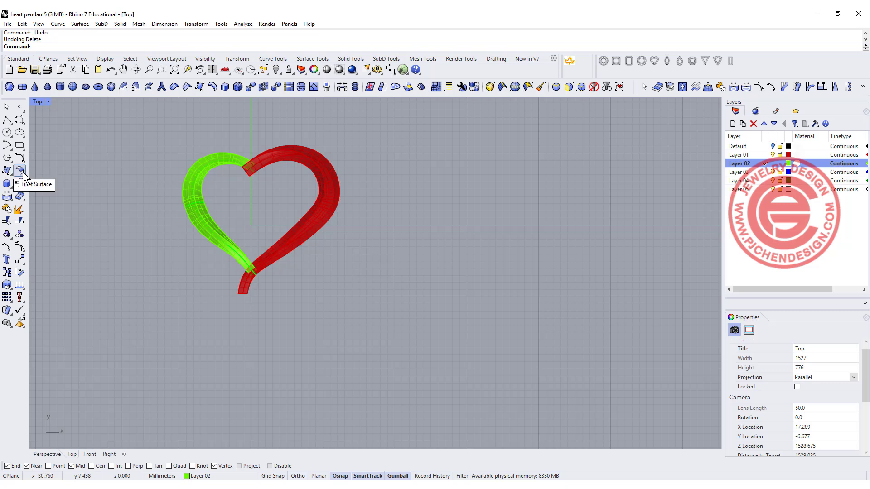
pyautogui.click(18, 184)
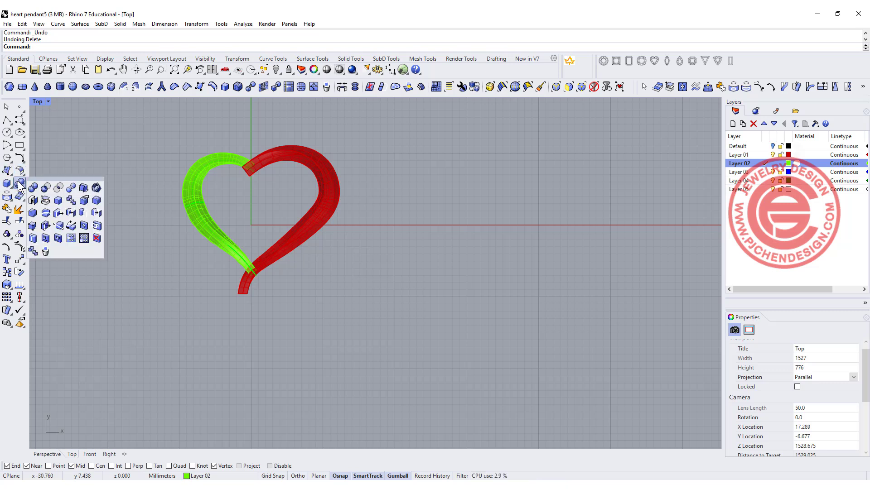
pyautogui.click(82, 202)
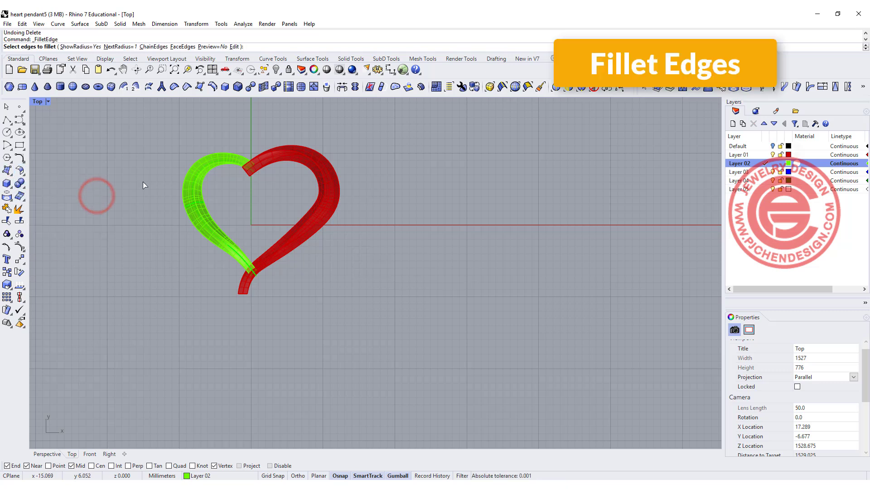
pyautogui.click(117, 47)
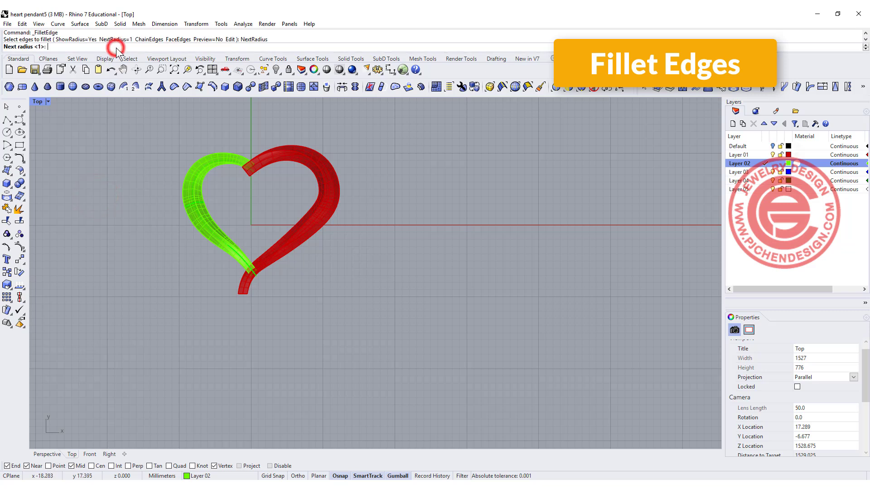
pyautogui.write('0.2')
pyautogui.press('Return')
pyautogui.moveTo(163, 123); pyautogui.dragTo(421, 366)
pyautogui.press('Return')
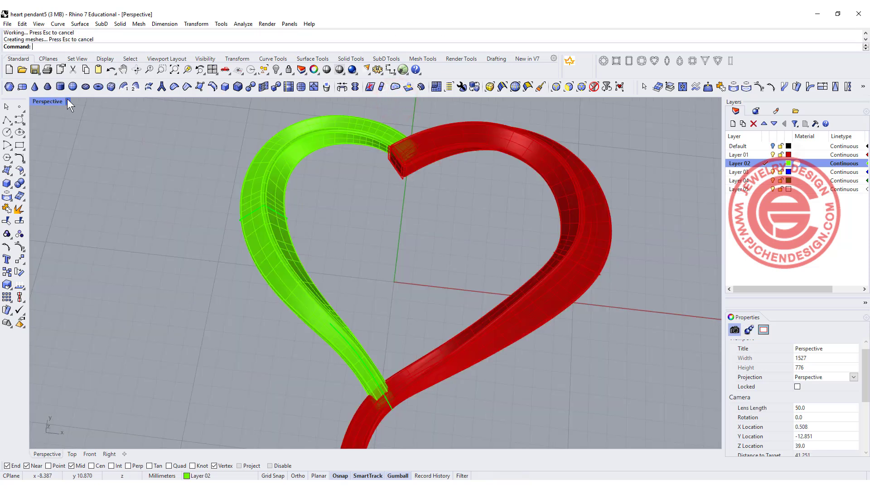
# Set the Perspective view's display mode to Rendered and examine the filleted heart from several angles.
pyautogui.click(67, 101)
pyautogui.click(86, 153)
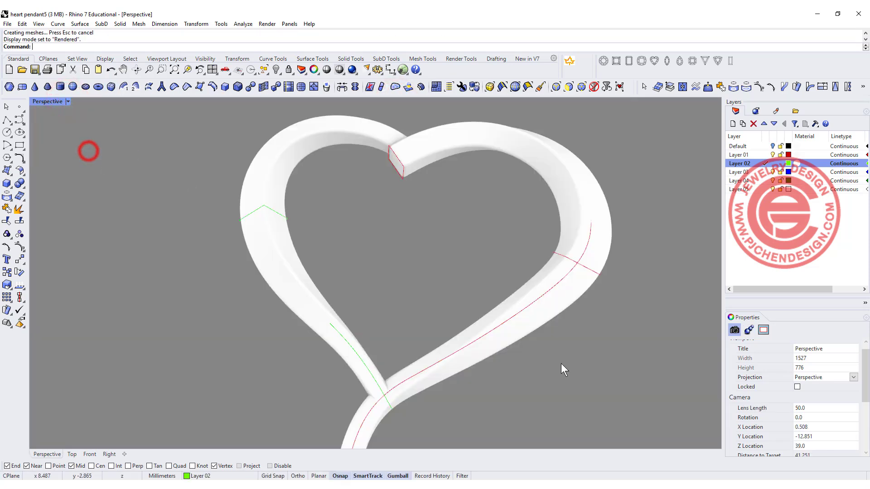
pyautogui.moveTo(561, 363); pyautogui.dragTo(345, 266, button='right')
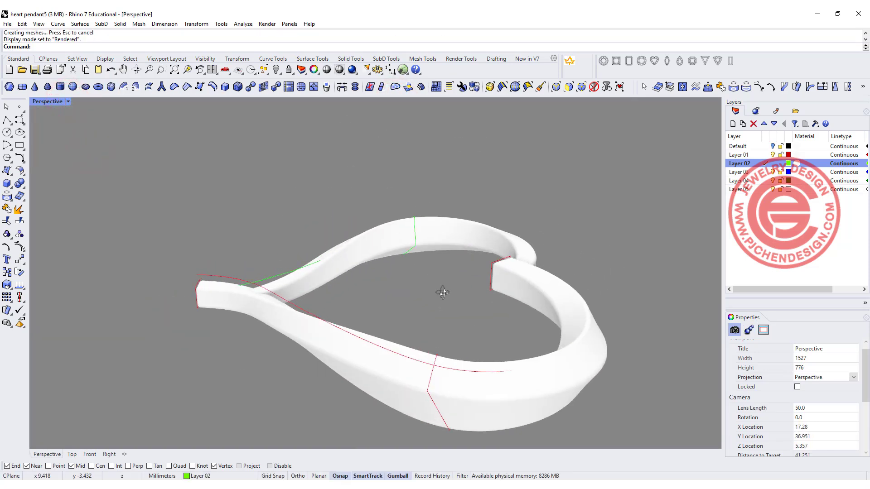
pyautogui.moveTo(449, 307); pyautogui.dragTo(572, 379, button='right')
pyautogui.doubleClick(47, 102)
pyautogui.scroll(6, 144, 199)
pyautogui.moveTo(148, 195); pyautogui.dragTo(150, 163, button='right')
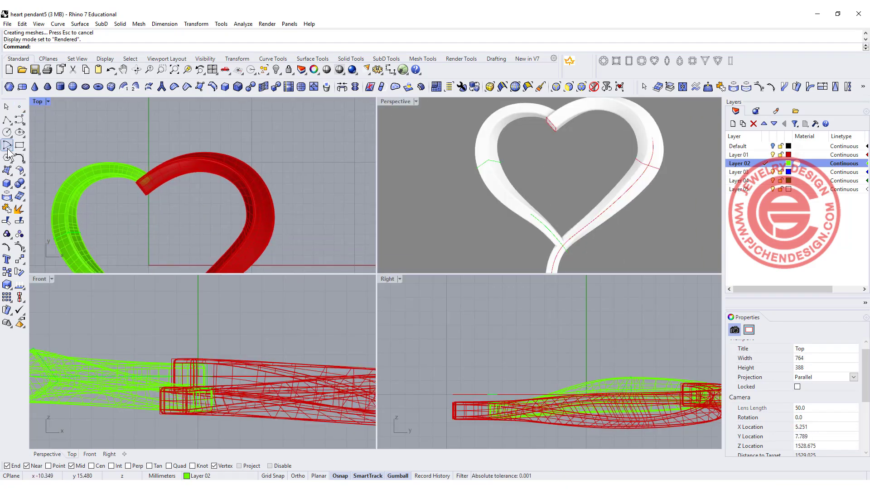
# Create a small torus ring above the point where the two heart halves meet and move it down onto the heart.
pyautogui.click(7, 186)
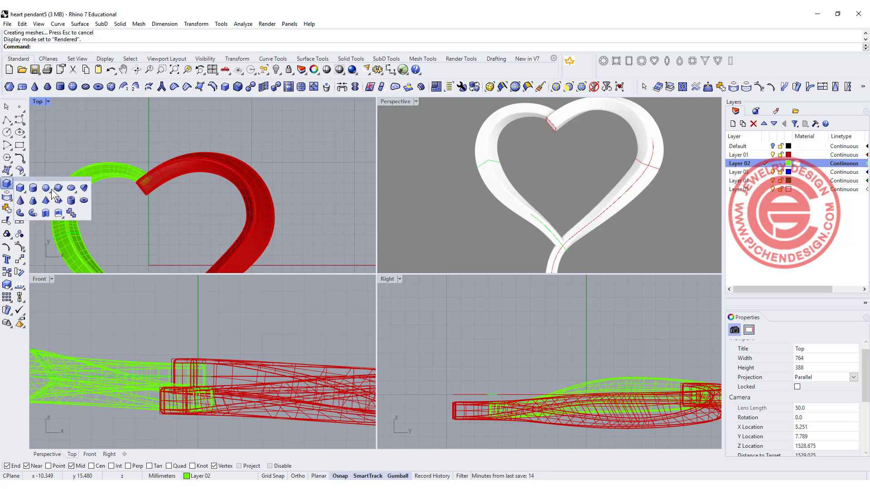
pyautogui.click(86, 201)
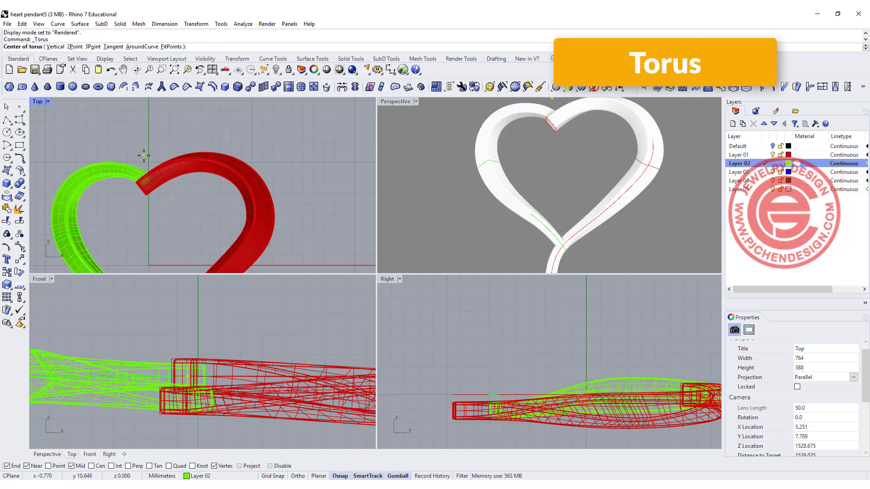
pyautogui.click(148, 153)
pyautogui.click(159, 153)
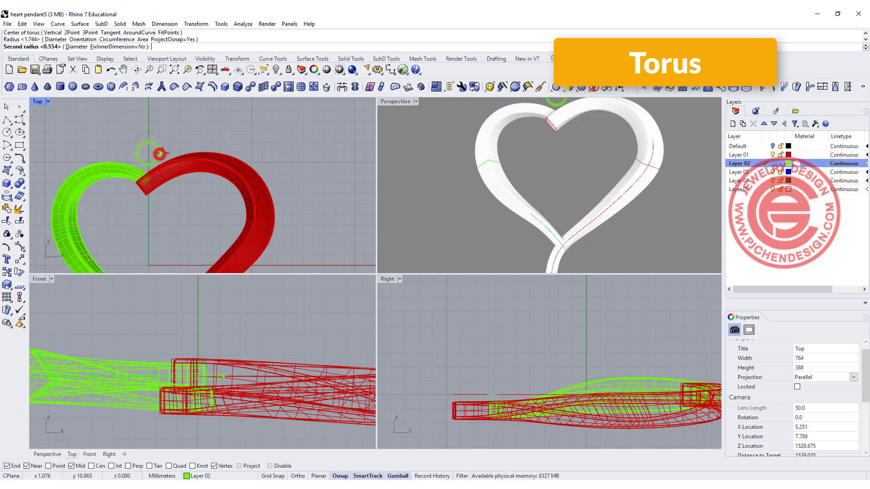
pyautogui.click(163, 153)
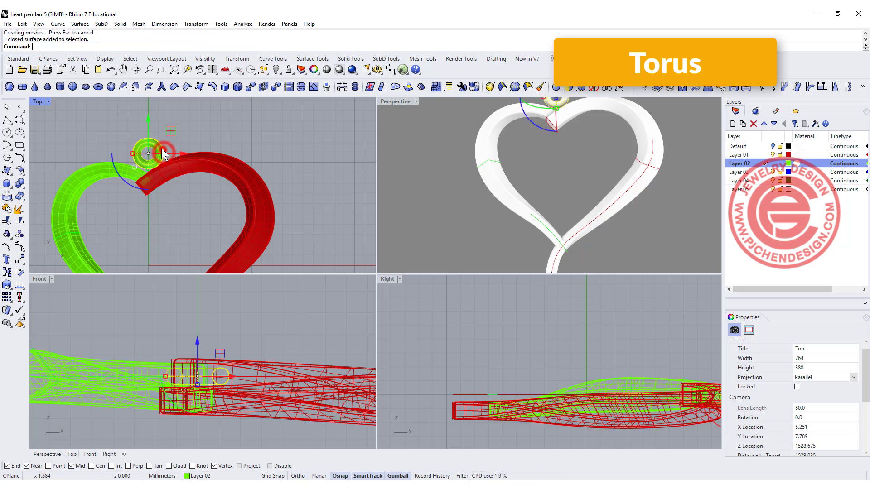
pyautogui.moveTo(150, 120); pyautogui.dragTo(145, 132)
pyautogui.click(234, 146)
pyautogui.scroll(-6, 634, 181)
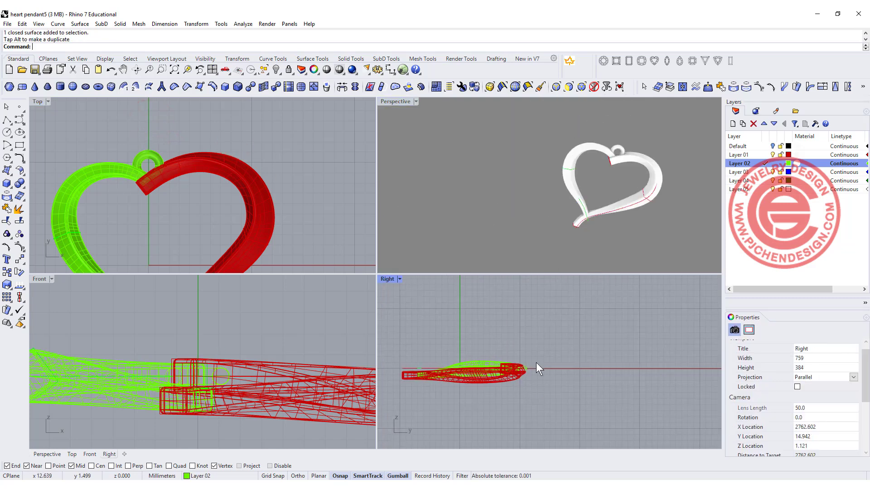
pyautogui.scroll(10, 537, 362)
pyautogui.moveTo(535, 372); pyautogui.dragTo(506, 362, button='right')
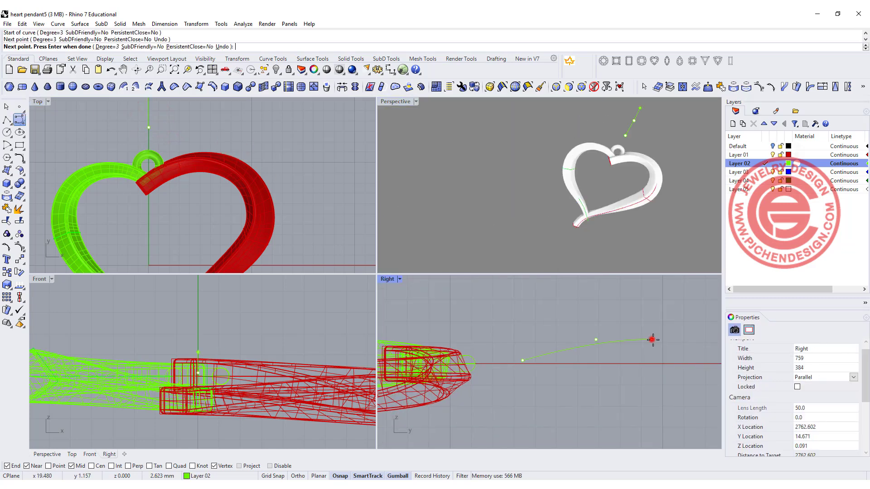
pyautogui.click(651, 340)
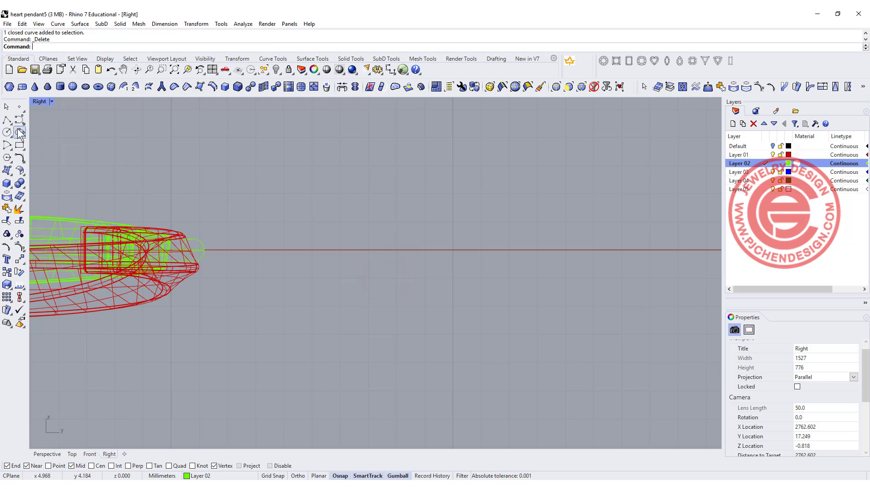
# Draw an elongated ellipse beyond the ring in the Right view, with a vertical half-axis of about 1.6 mm.
pyautogui.click(20, 132)
pyautogui.click(378, 246)
pyautogui.click(481, 246)
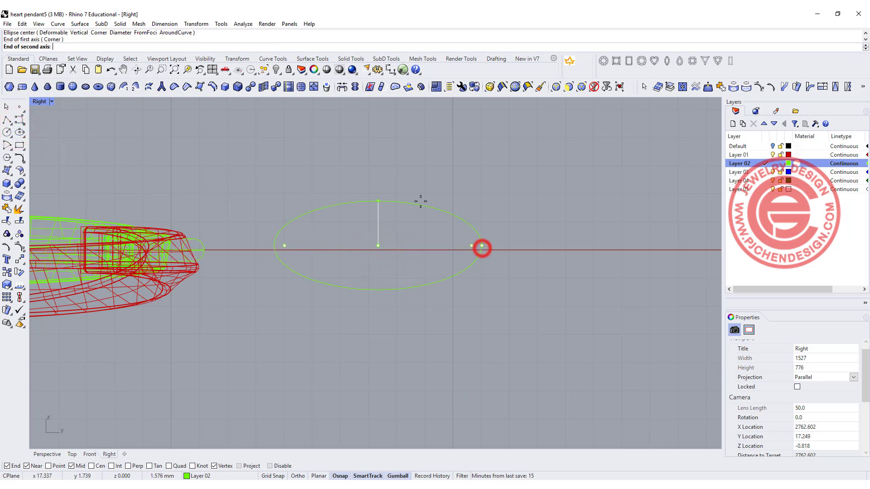
pyautogui.click(418, 200)
# Rebuild the ellipse with a point count of 8 and degree 3.
pyautogui.write('Rebuild')
pyautogui.press('Return')
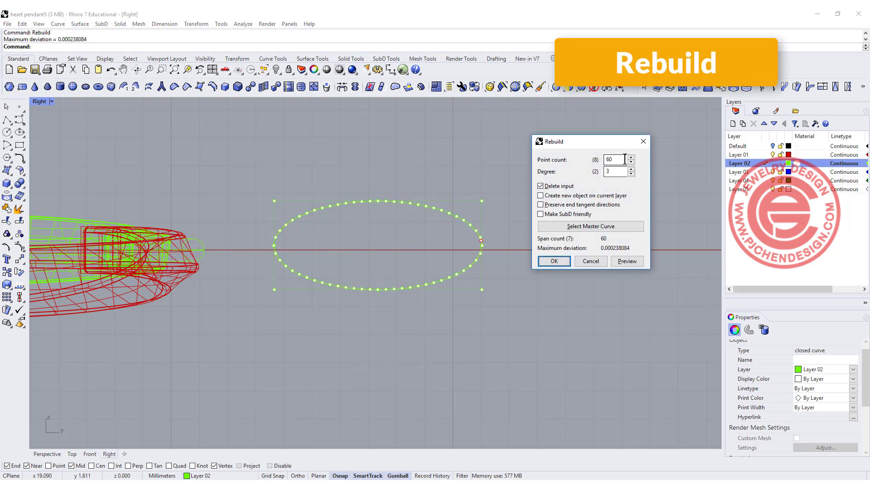
pyautogui.write('8')
pyautogui.click(612, 171)
pyautogui.click(554, 261)
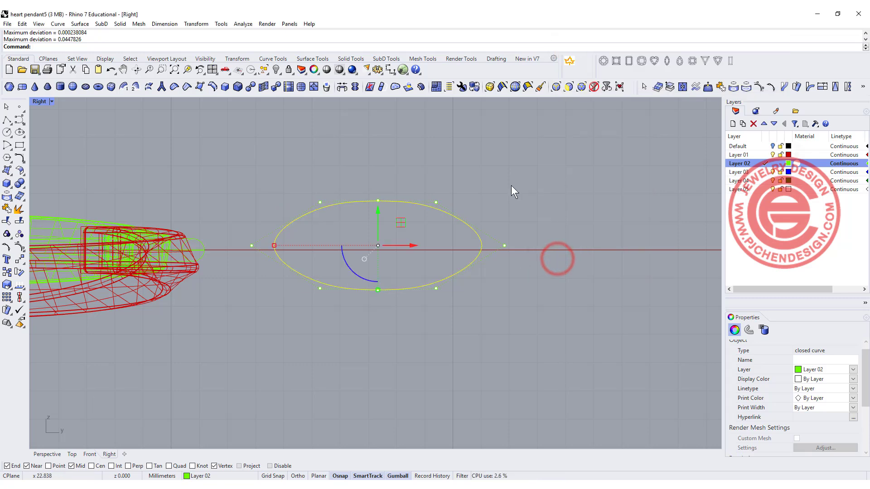
# Scale the ellipse's middle and outer control points vertically so the curve widens away from the ring.
pyautogui.moveTo(360, 152); pyautogui.dragTo(513, 292)
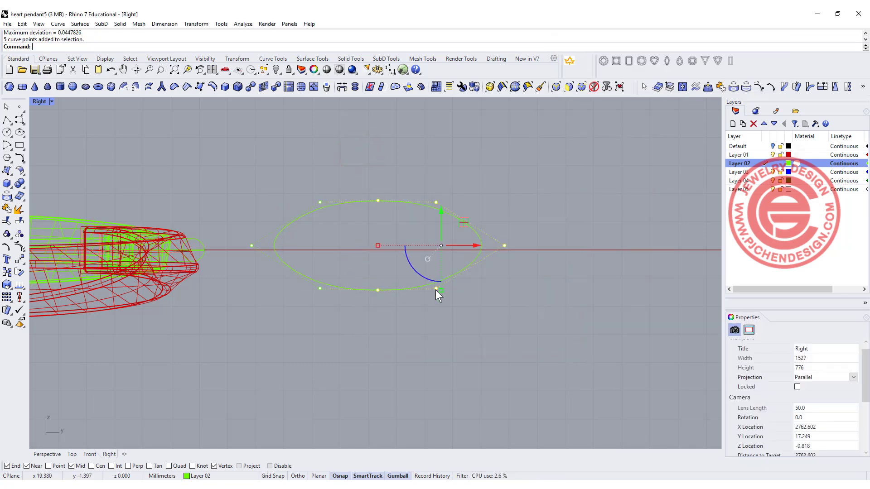
pyautogui.moveTo(440, 291); pyautogui.dragTo(444, 307)
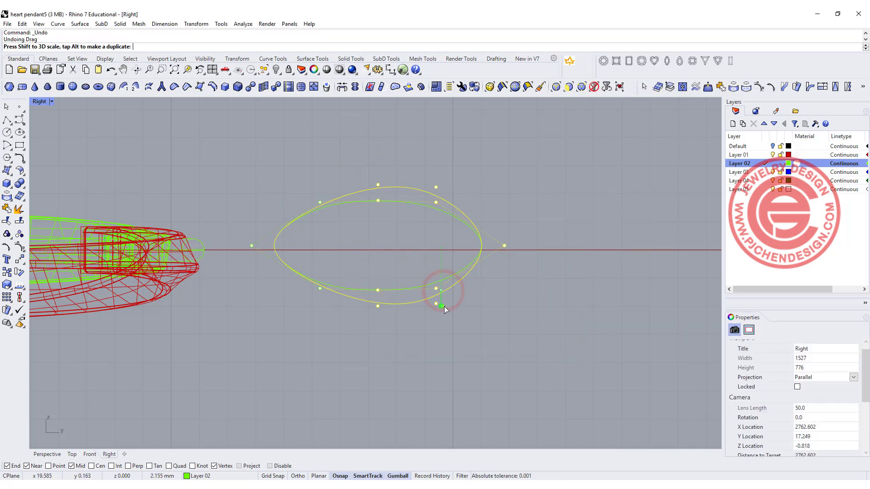
pyautogui.click(545, 298)
# Move the control point at the curve's wide end inward to blunt that end of the teardrop.
pyautogui.click(481, 249)
pyautogui.click(498, 218)
pyautogui.click(509, 244)
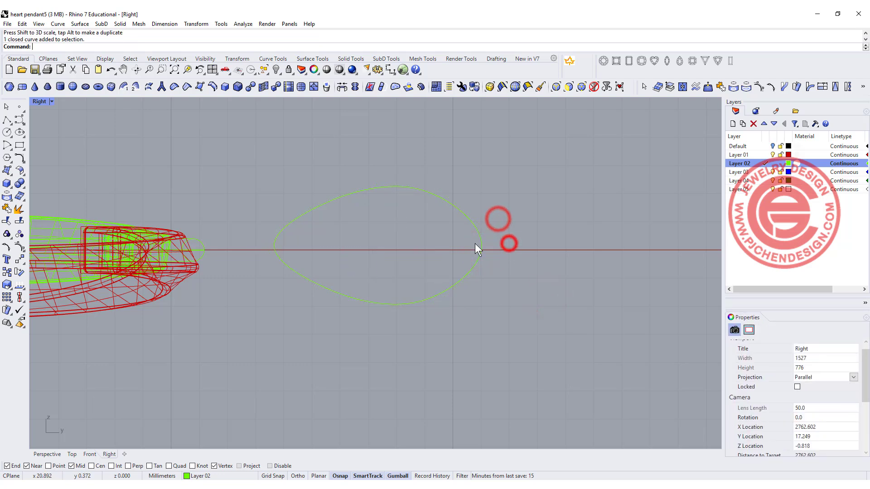
pyautogui.click(476, 246)
pyautogui.moveTo(494, 213); pyautogui.dragTo(493, 234)
pyautogui.click(577, 228)
pyautogui.click(579, 288)
# Start a center-based rounded rectangle about 1 mm wide in the Top view, centered on the teardrop curve's lower end.
pyautogui.doubleClick(39, 101)
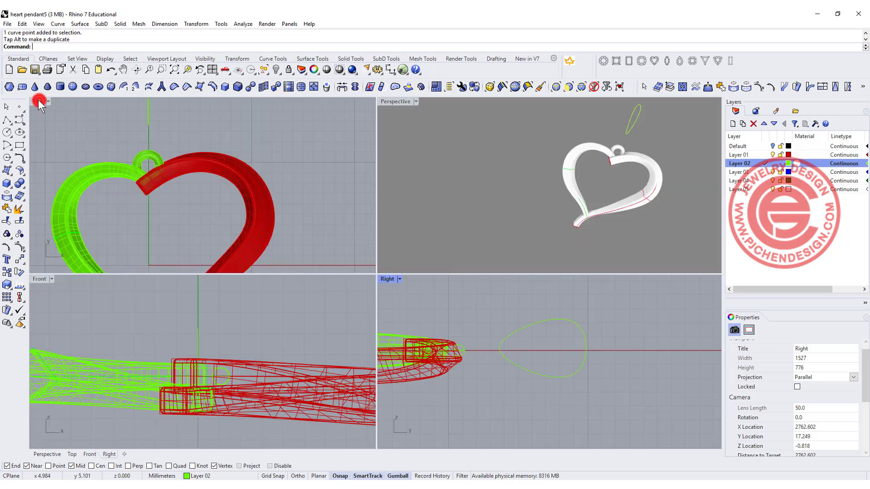
pyautogui.moveTo(161, 119); pyautogui.dragTo(179, 183, button='right')
pyautogui.scroll(3, 178, 183)
pyautogui.click(23, 149)
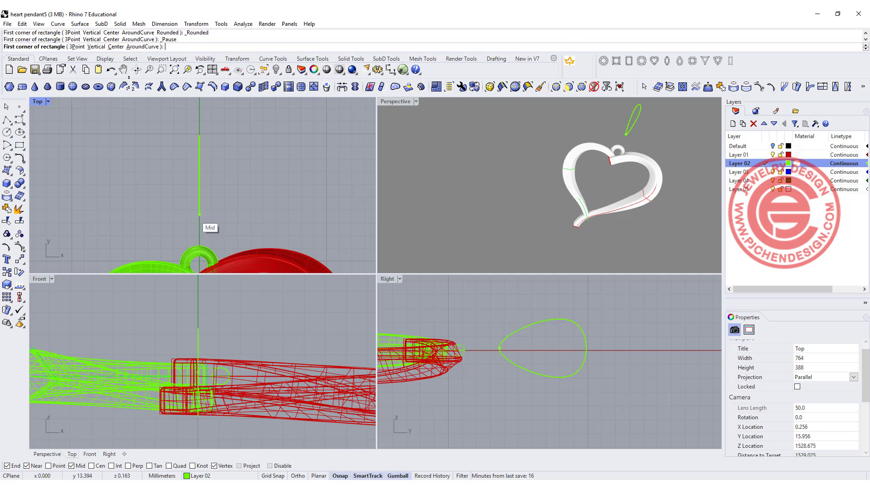
pyautogui.click(111, 47)
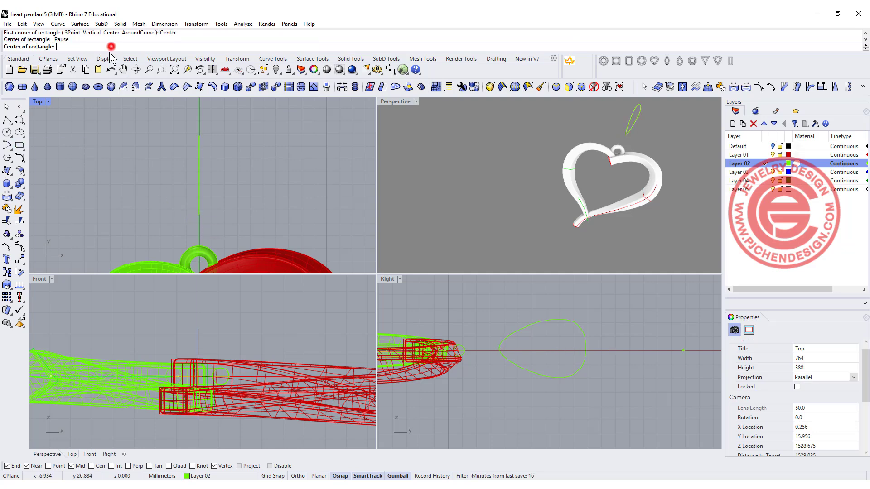
pyautogui.click(200, 216)
pyautogui.scroll(5, 208, 224)
pyautogui.scroll(-5, 199, 209)
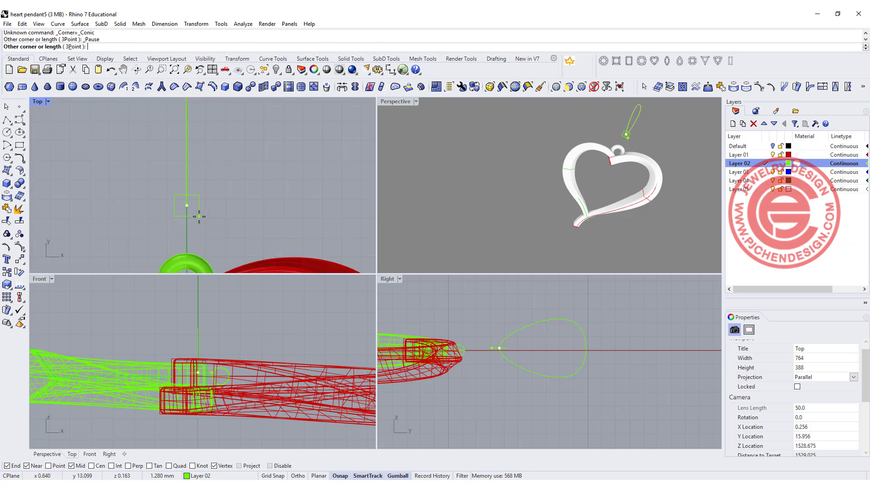
pyautogui.click(200, 177)
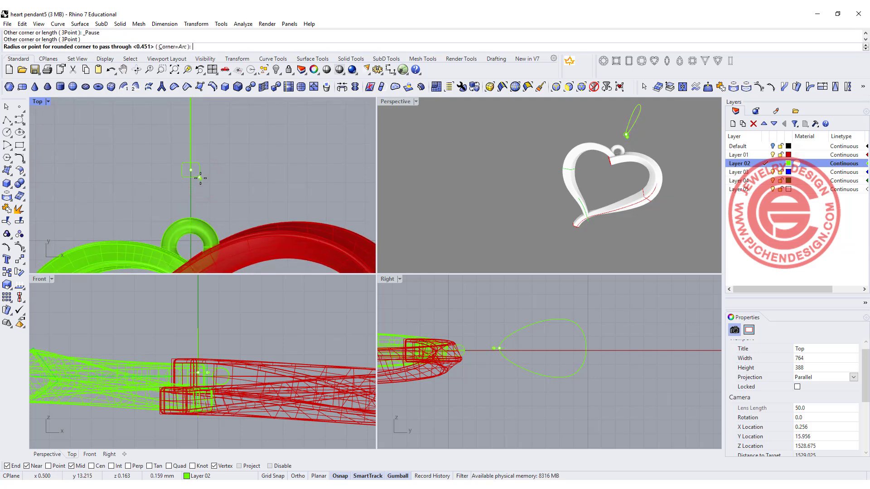
# Give the small rectangle conic corners and move the resulting profile slightly down toward the ring.
pyautogui.click(174, 48)
pyautogui.scroll(5, 195, 172)
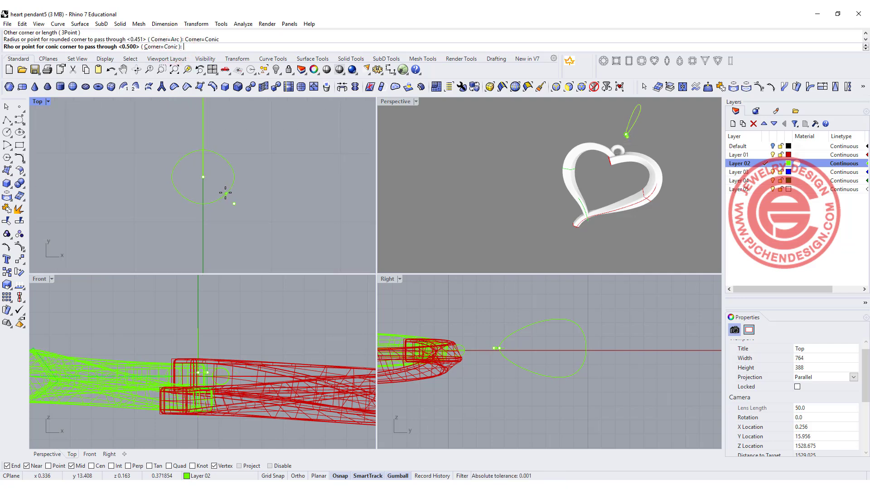
pyautogui.click(226, 195)
pyautogui.scroll(-4, 225, 193)
pyautogui.click(230, 145)
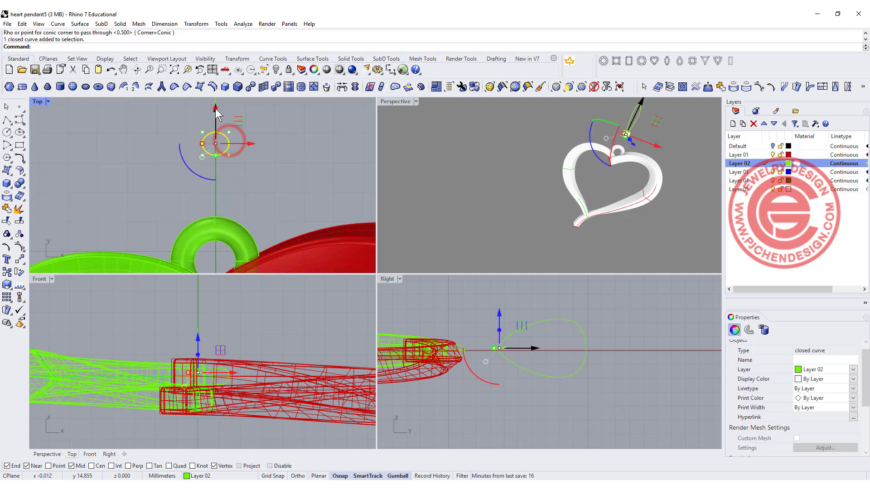
pyautogui.moveTo(216, 109); pyautogui.dragTo(215, 117)
pyautogui.click(308, 157)
# Copy the small profile about 6.9 mm up to the far end of the teardrop curve.
pyautogui.scroll(-4, 317, 176)
pyautogui.moveTo(271, 179); pyautogui.dragTo(274, 260, button='right')
pyautogui.click(265, 241)
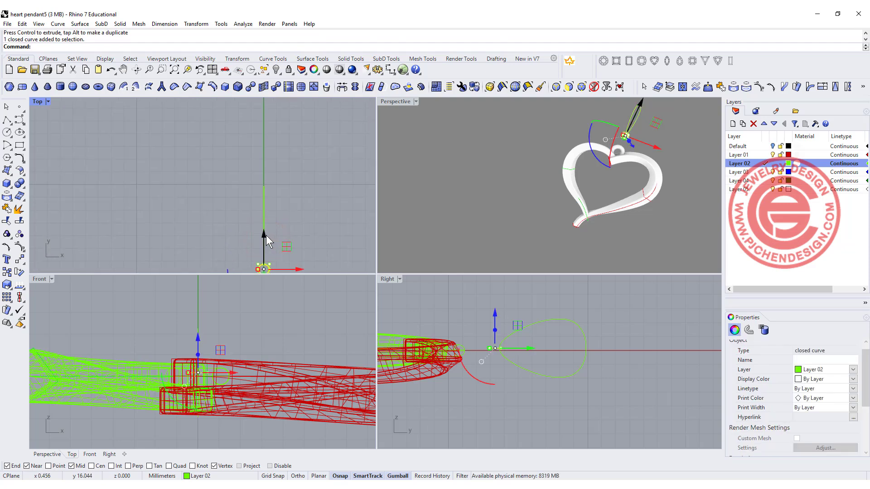
pyautogui.moveTo(266, 235); pyautogui.dragTo(271, 148)
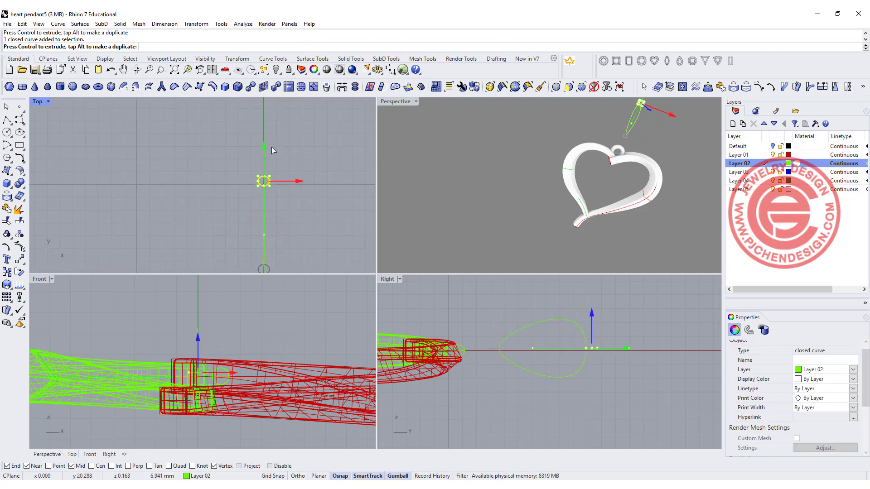
# Stretch the copied profile into a wide oval, thicken it slightly and shift it a little upward.
pyautogui.scroll(6, 259, 185)
pyautogui.moveTo(235, 172); pyautogui.dragTo(174, 173)
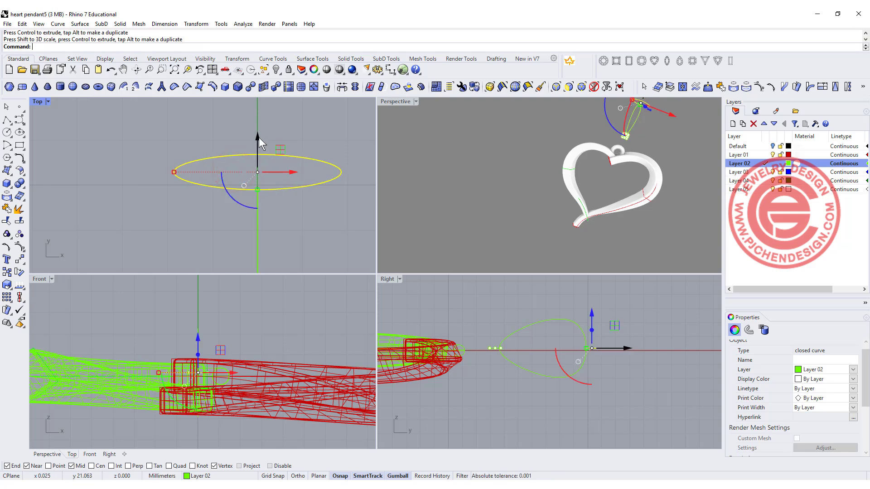
pyautogui.moveTo(260, 188)
pyautogui.mouseDown()
pyautogui.moveTo(255, 199)
pyautogui.moveTo(255, 187)
pyautogui.mouseUp()
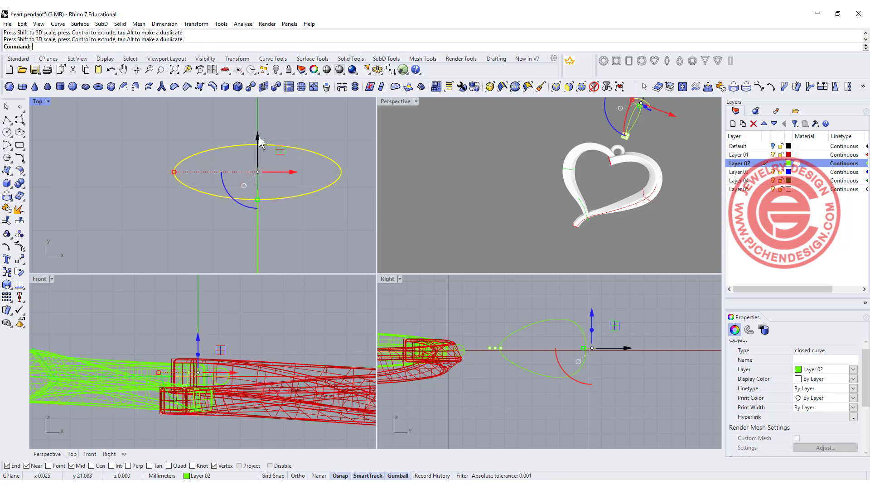
pyautogui.moveTo(258, 137); pyautogui.dragTo(257, 129)
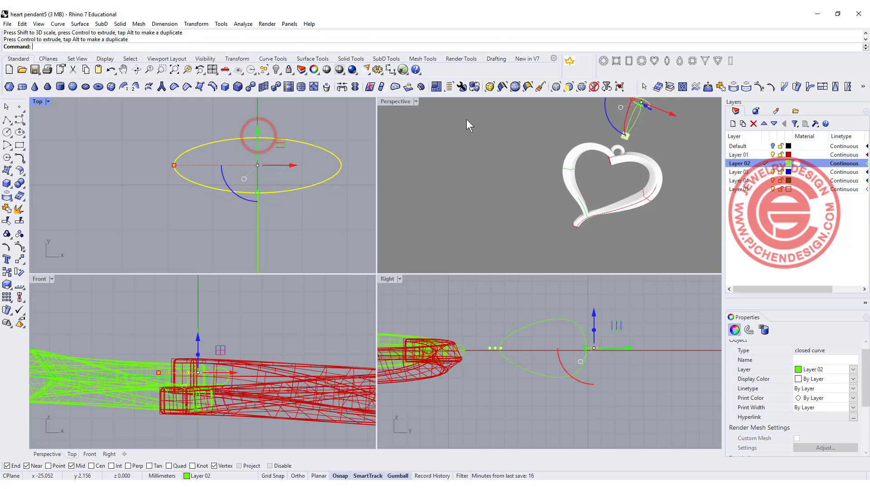
# Sweep the wide and small profiles along the teardrop rail as a closed Sweep 1 Rail surface with history recording on.
pyautogui.doubleClick(389, 103)
pyautogui.click(80, 24)
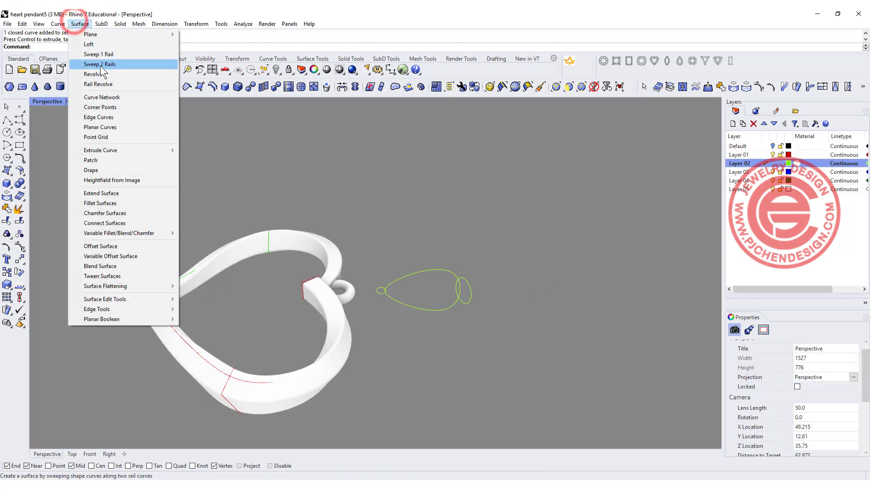
pyautogui.click(104, 52)
pyautogui.click(414, 273)
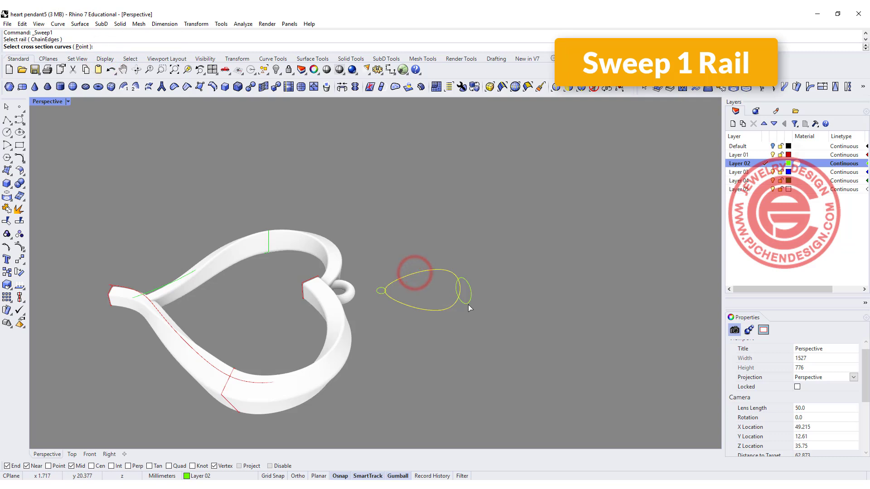
pyautogui.click(469, 303)
pyautogui.click(379, 292)
pyautogui.press('Return')
pyautogui.press('Return')
pyautogui.click(584, 231)
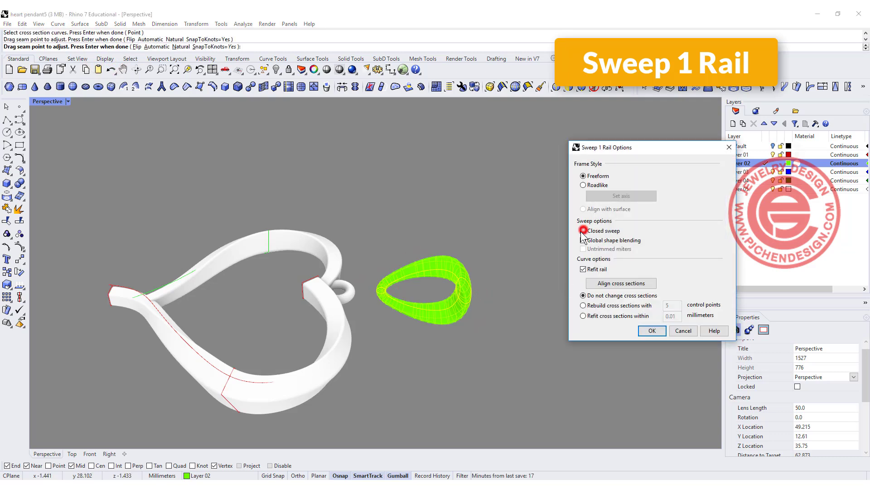
pyautogui.click(432, 476)
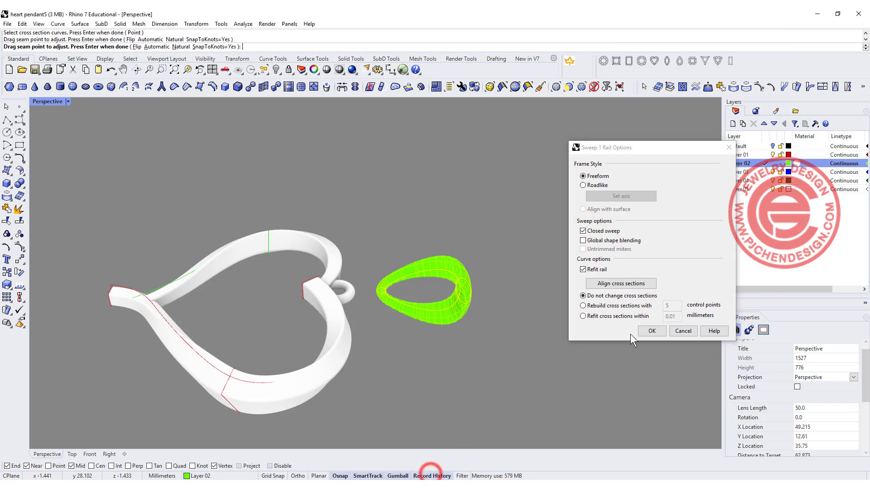
pyautogui.click(650, 330)
# Try to move the swept bail down onto the ring.
pyautogui.moveTo(361, 211); pyautogui.dragTo(540, 358)
pyautogui.scroll(-3, 362, 274)
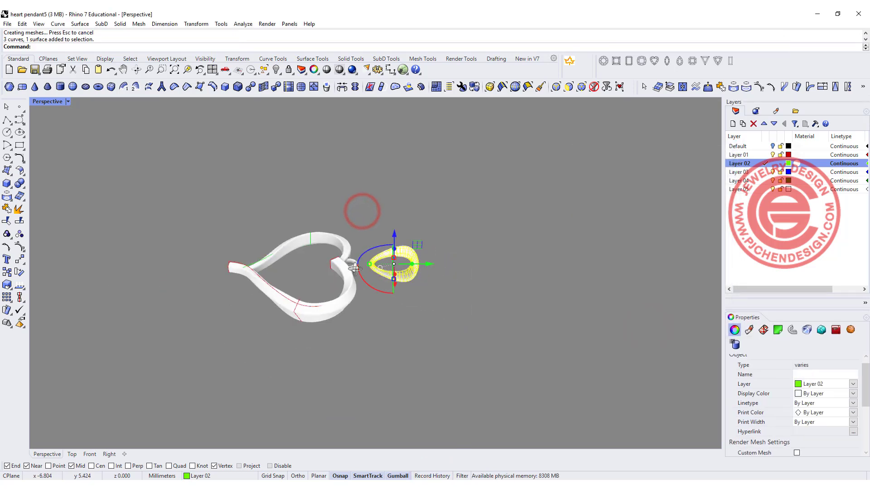
pyautogui.moveTo(362, 274); pyautogui.dragTo(417, 298, button='right')
pyautogui.scroll(3, 417, 297)
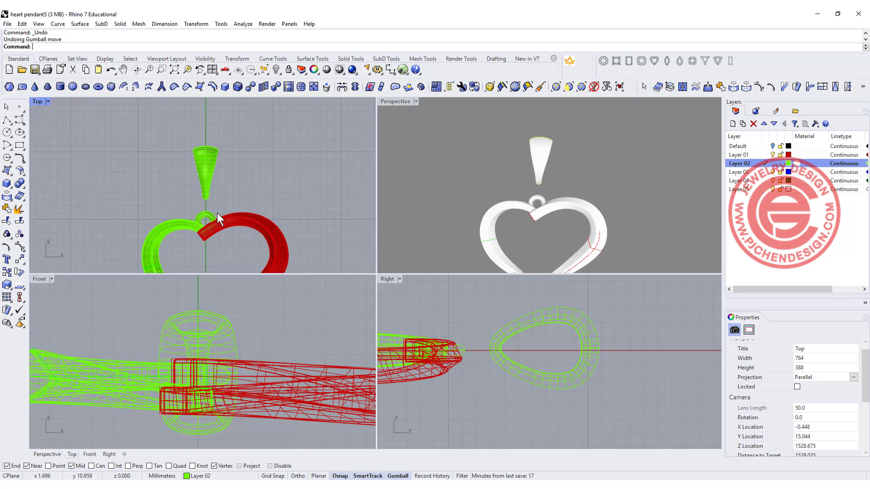
pyautogui.scroll(2, 216, 213)
pyautogui.click(200, 159)
pyautogui.moveTo(201, 158); pyautogui.dragTo(205, 159)
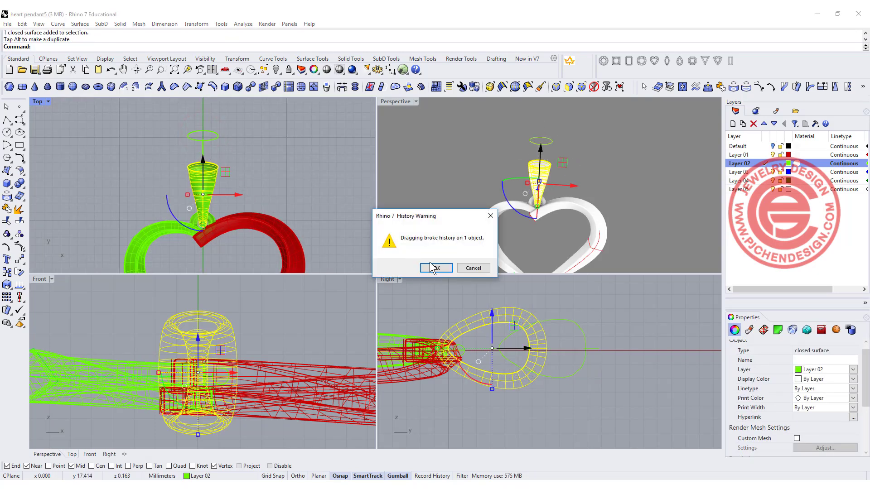
pyautogui.click(476, 271)
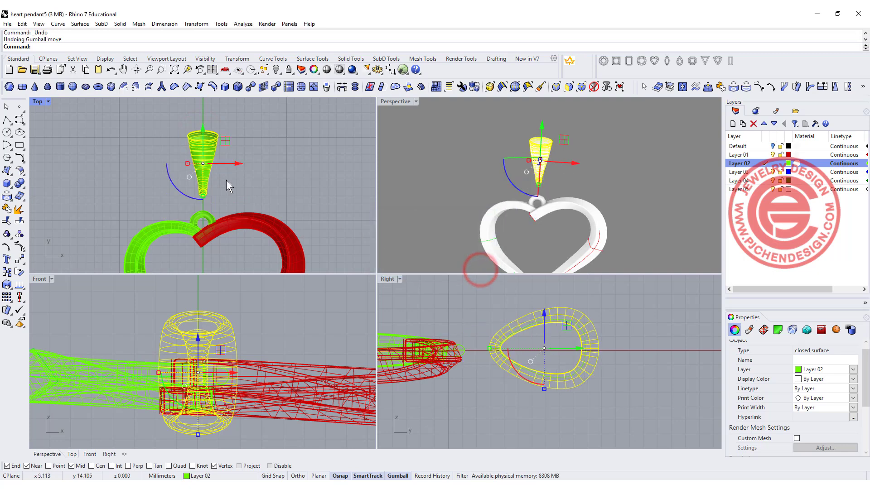
# Enlarge the small profile at the bail's lower end so the history-based sweep widens there.
pyautogui.moveTo(180, 179)
pyautogui.mouseDown()
pyautogui.moveTo(210, 196)
pyautogui.moveTo(188, 194)
pyautogui.mouseUp()
pyautogui.scroll(6, 208, 194)
pyautogui.scroll(-3, 243, 165)
pyautogui.click(283, 178)
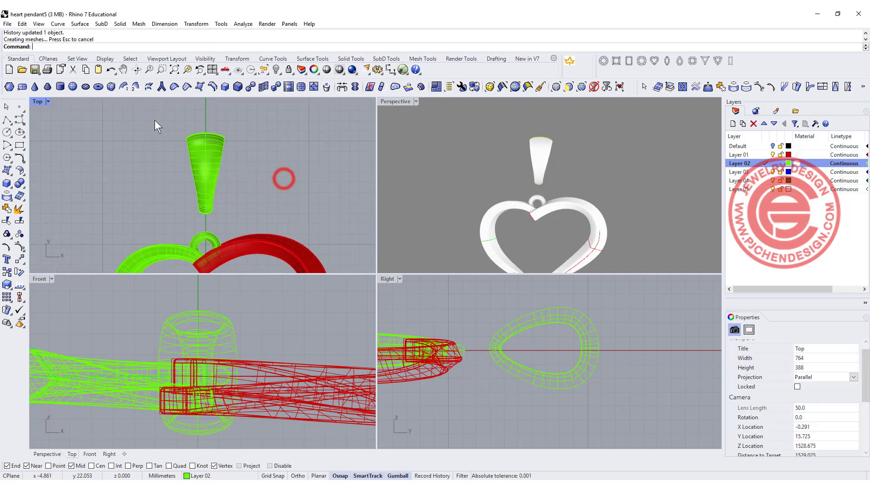
# Move the bail and its curves down onto the ring, accepting that the sweep's history is broken.
pyautogui.moveTo(154, 121); pyautogui.dragTo(260, 215)
pyautogui.moveTo(205, 141); pyautogui.dragTo(307, 175)
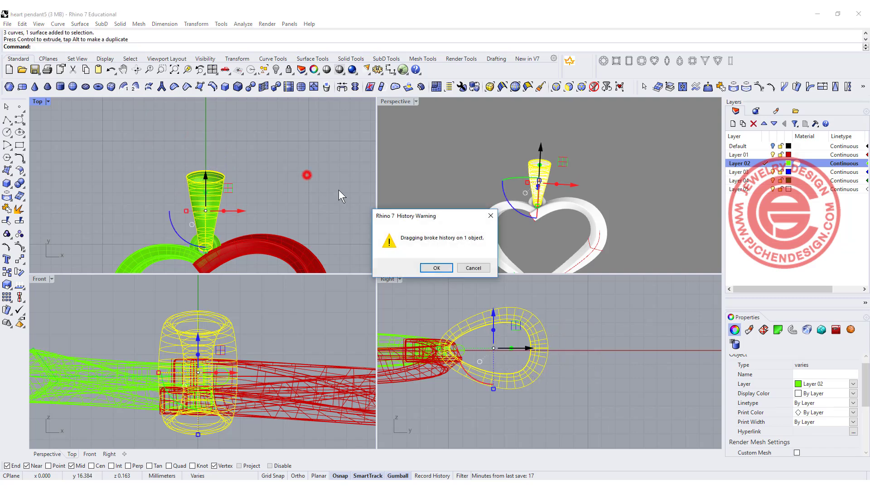
pyautogui.click(437, 268)
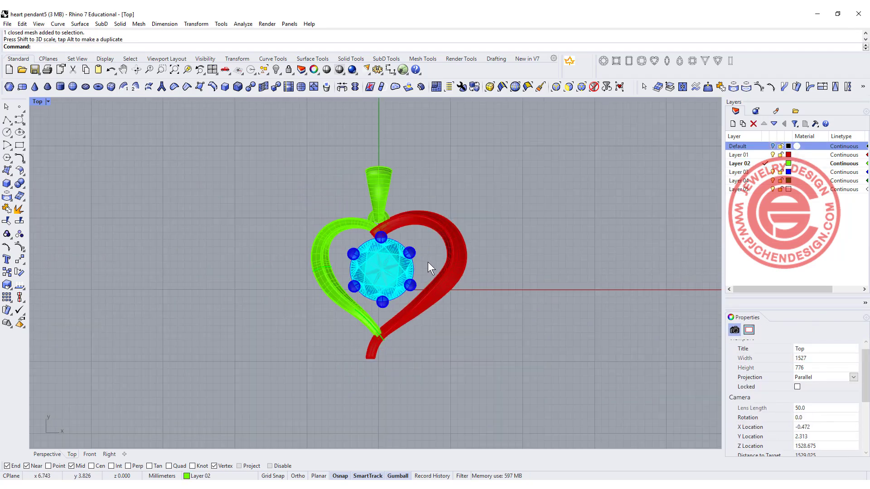
# Examine the assembled pendant with its gem and prongs in the Top view and from several Perspective angles.
pyautogui.moveTo(427, 263); pyautogui.dragTo(436, 259, button='right')
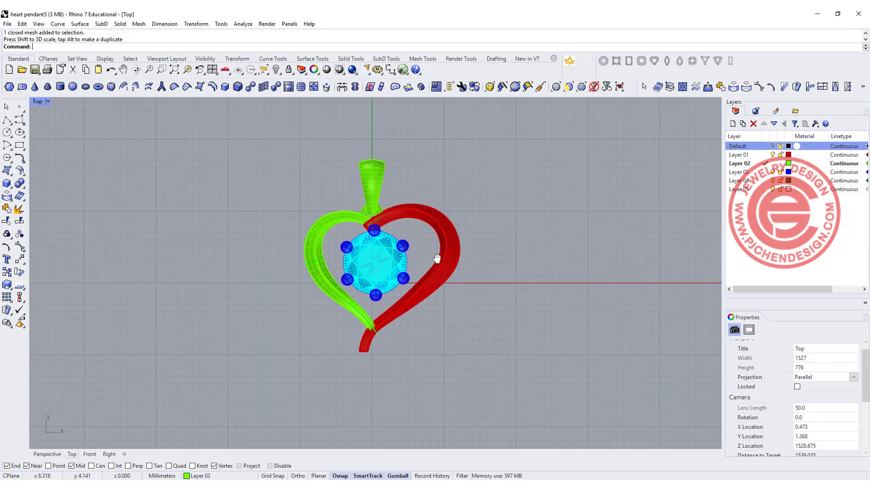
pyautogui.doubleClick(35, 101)
pyautogui.doubleClick(394, 101)
pyautogui.keyDown('shift'); pyautogui.moveTo(399, 410); pyautogui.dragTo(381, 285, button='right'); pyautogui.keyUp('shift')
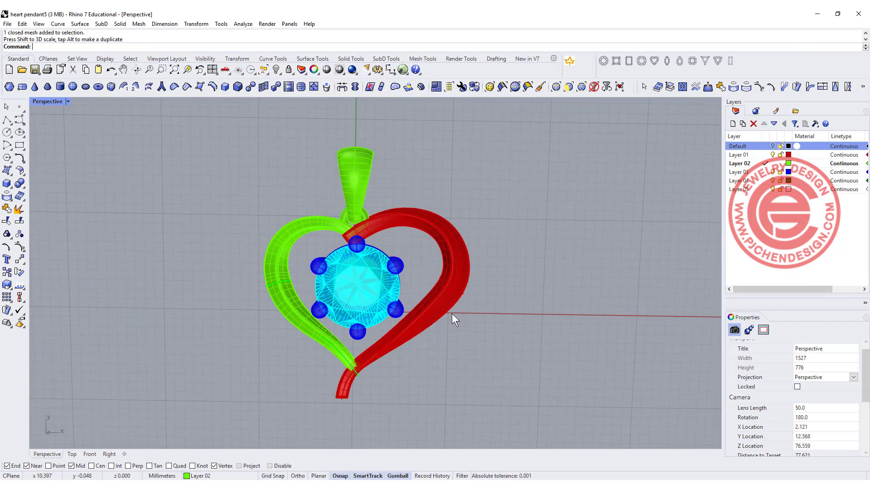
pyautogui.moveTo(453, 314); pyautogui.dragTo(432, 307, button='right')
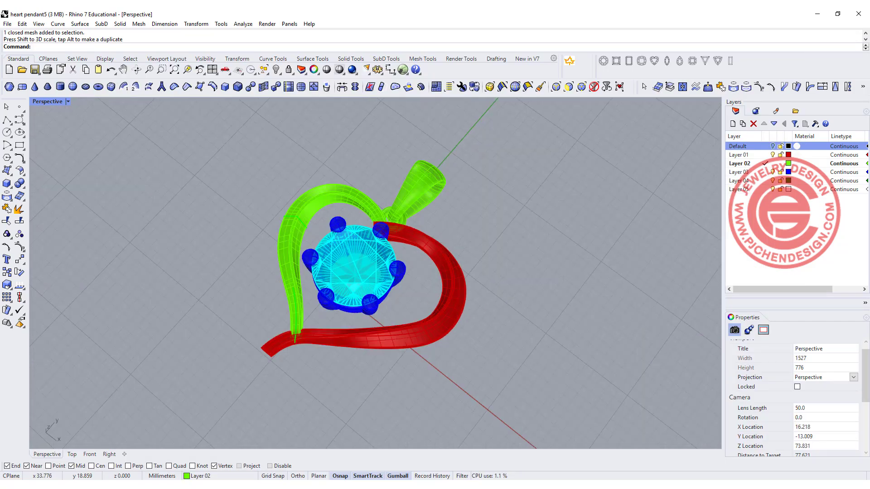